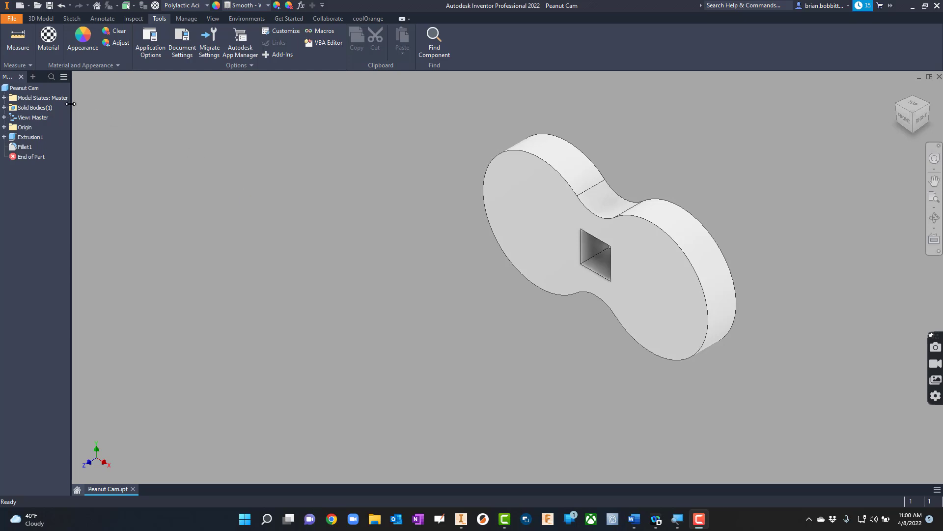
- Open Peanut Cam's iProperties Physical tab and apply Cherry as the material
right_click(27, 89)
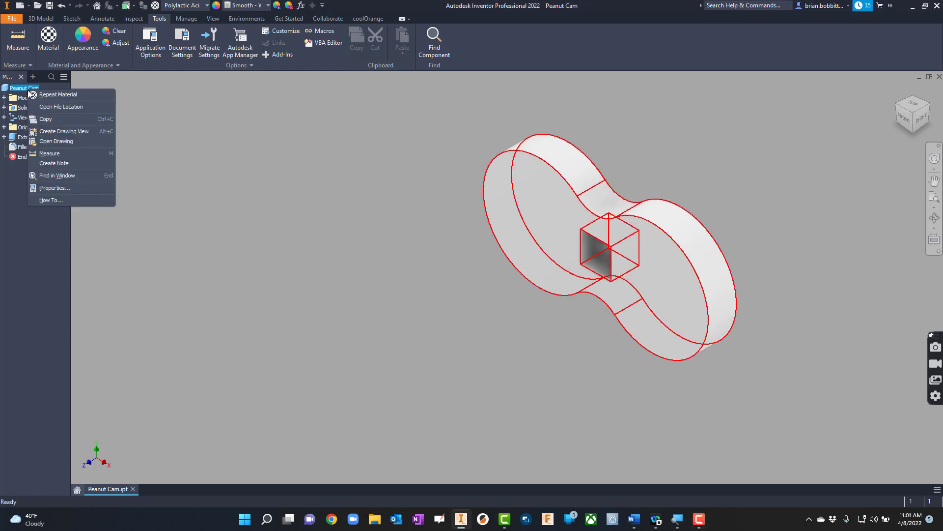
left_click(64, 189)
left_click(355, 106)
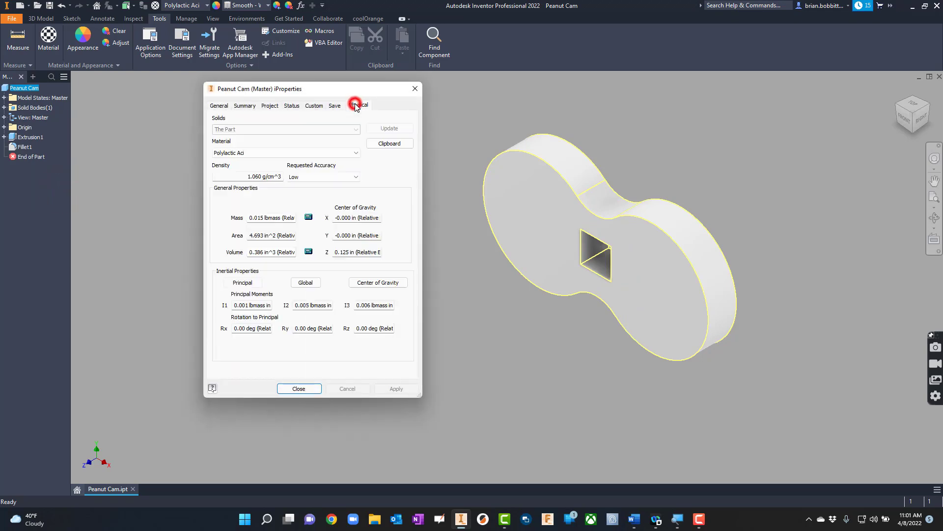
left_click(302, 157)
left_click(295, 186)
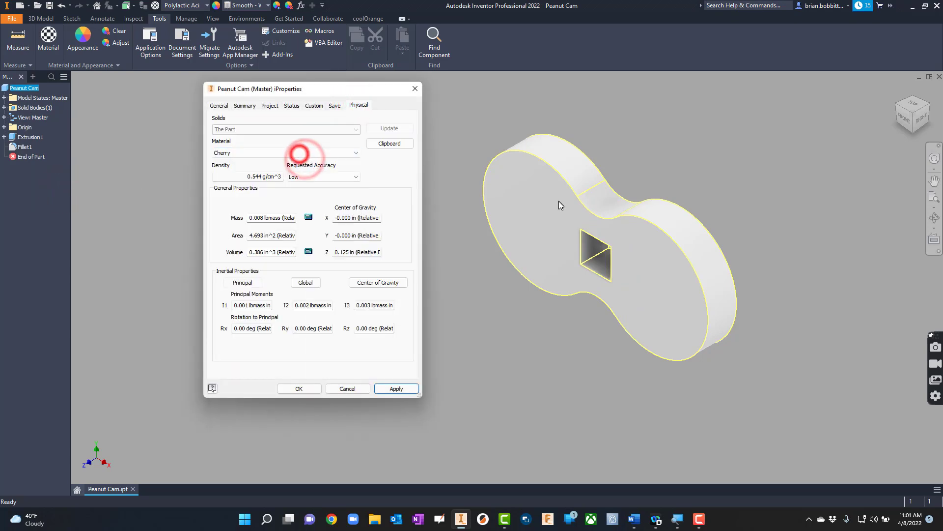
left_click(383, 388)
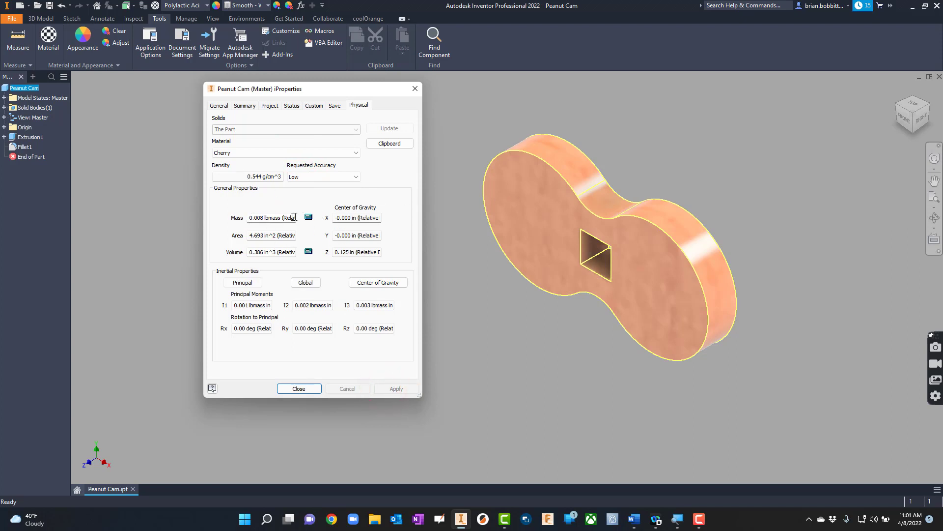
- Apply Birch, then select ABS Plastic and show the global mass moments of inertia
left_click(240, 153)
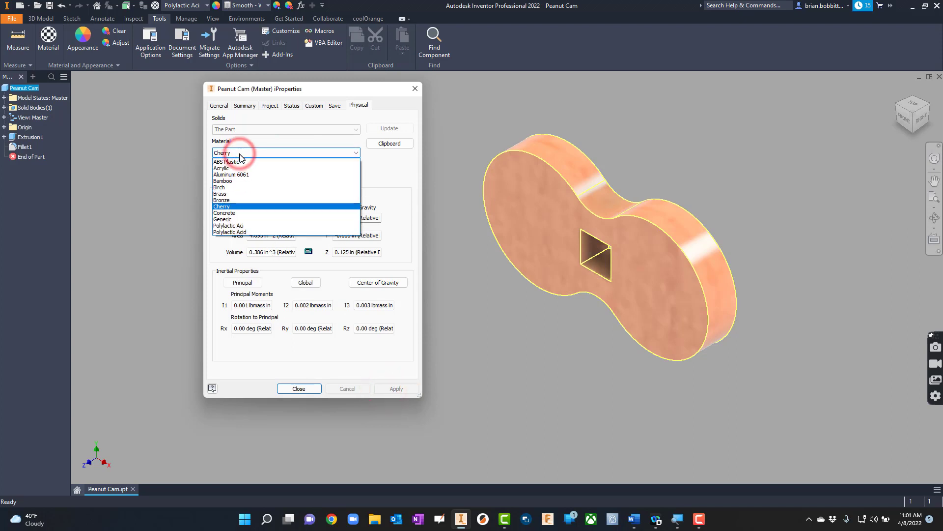
left_click(244, 188)
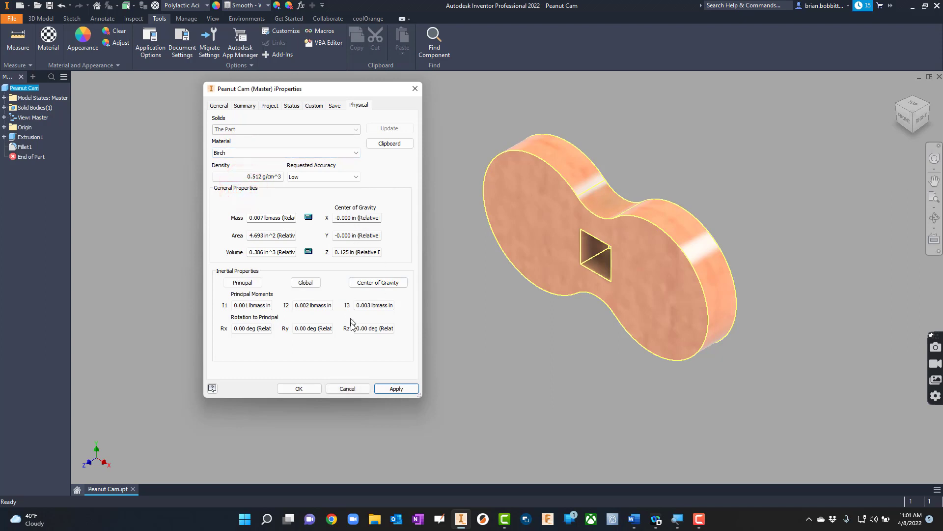
left_click(388, 389)
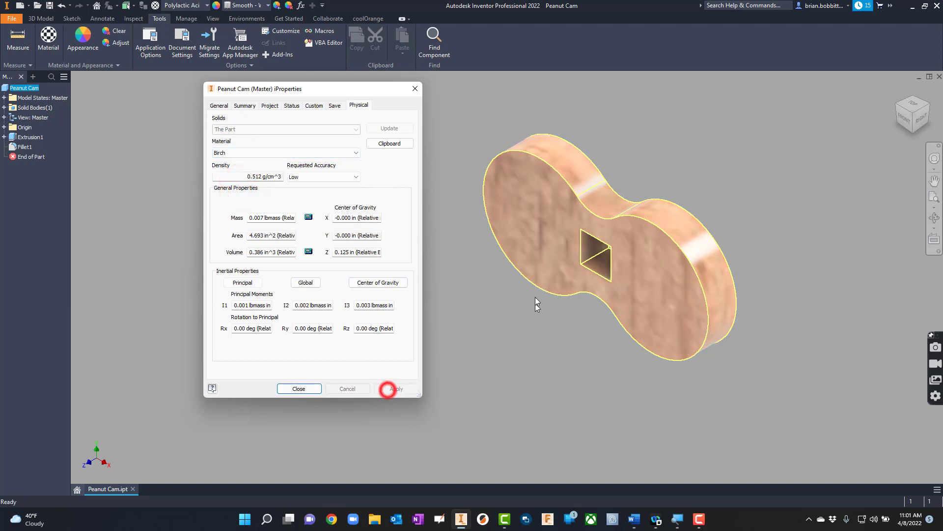
left_click(287, 153)
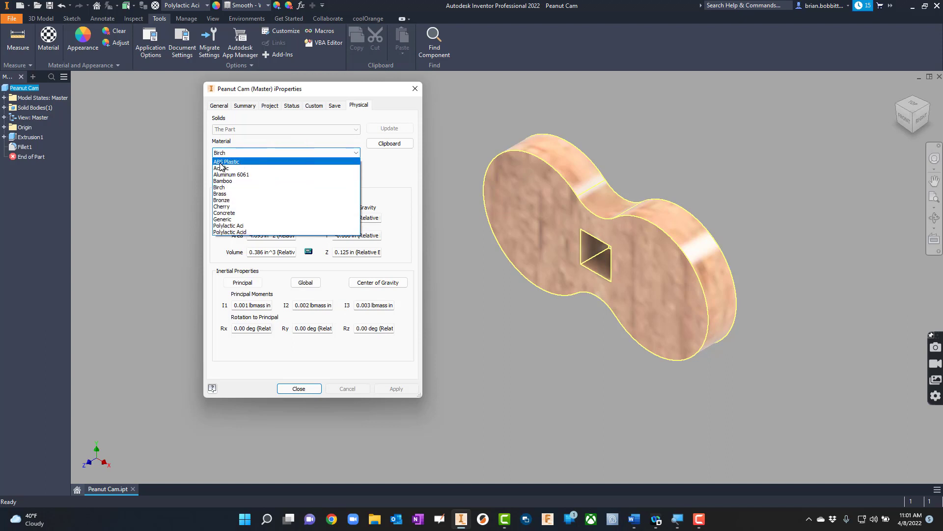
left_click(231, 163)
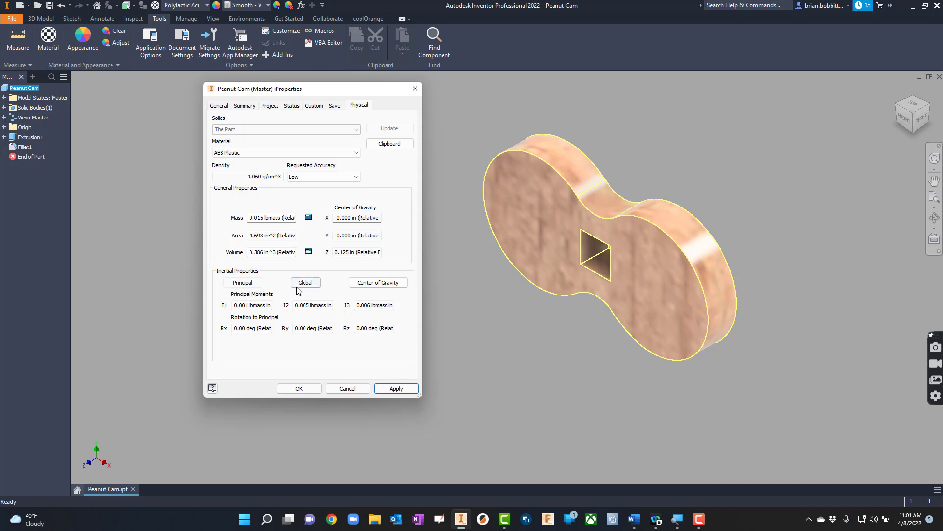
left_click(383, 283)
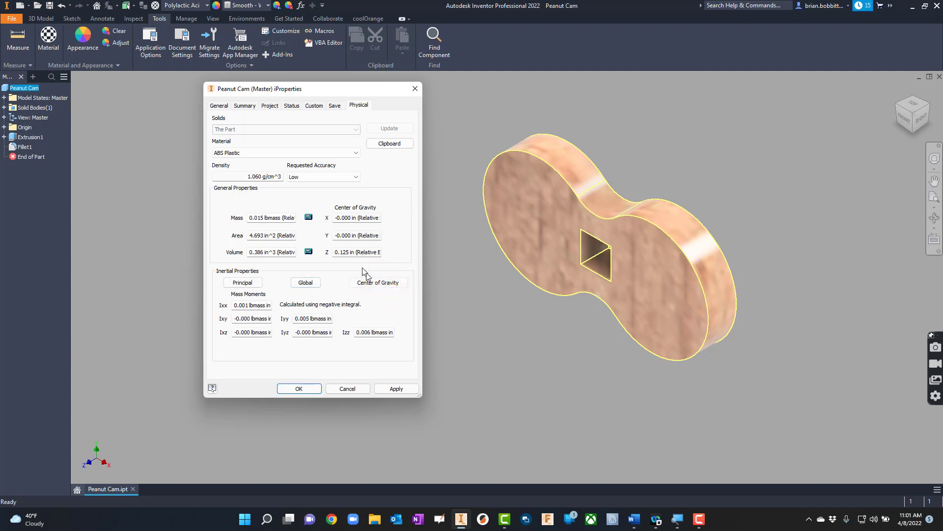
- Close iProperties and Peanut Cam without saving, then start a new part from Standard.ipt
left_click(414, 90)
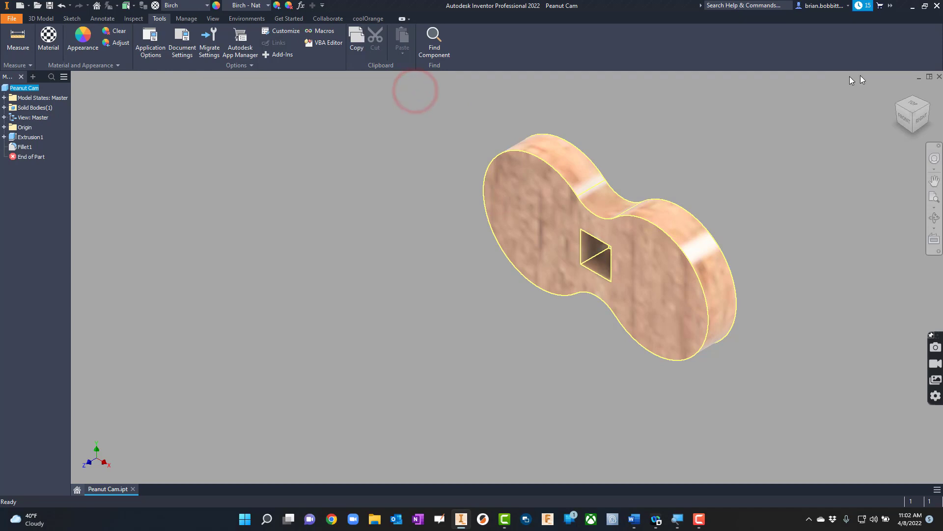
left_click(939, 77)
left_click(459, 271)
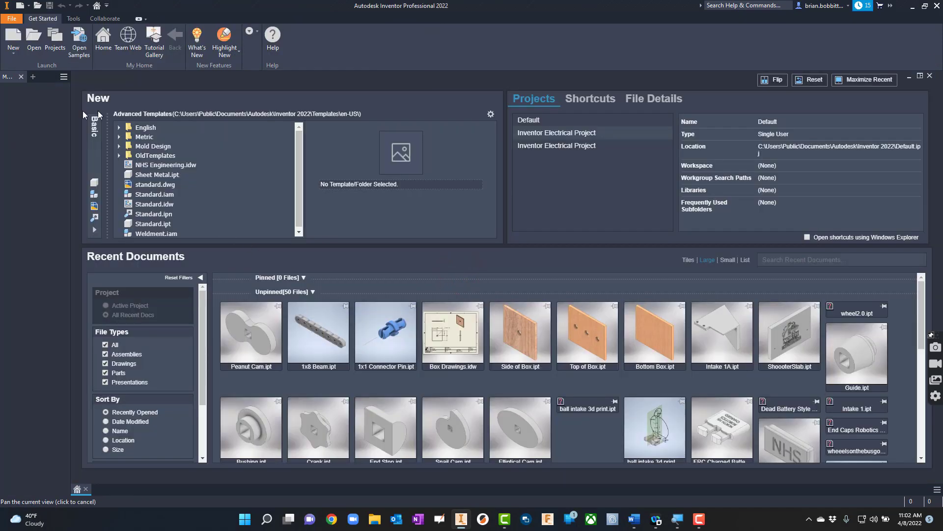
left_click(18, 40)
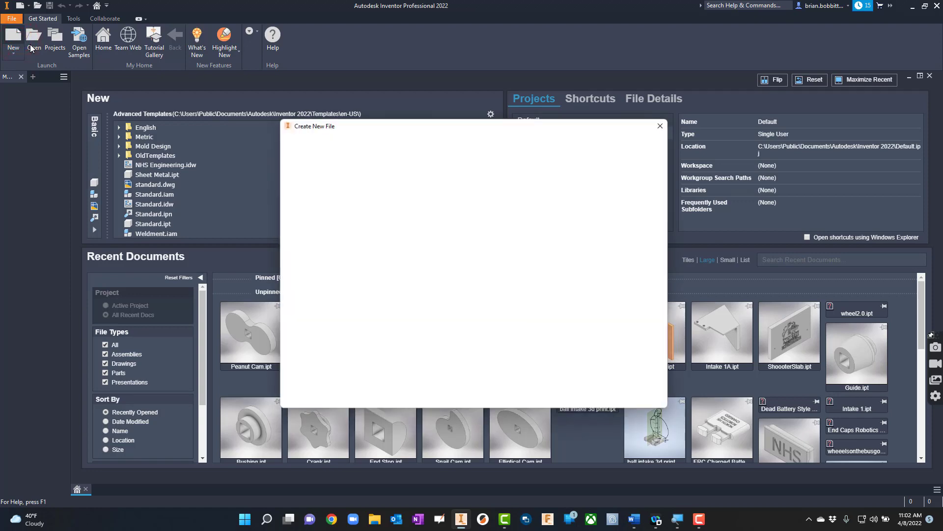
double_click(469, 180)
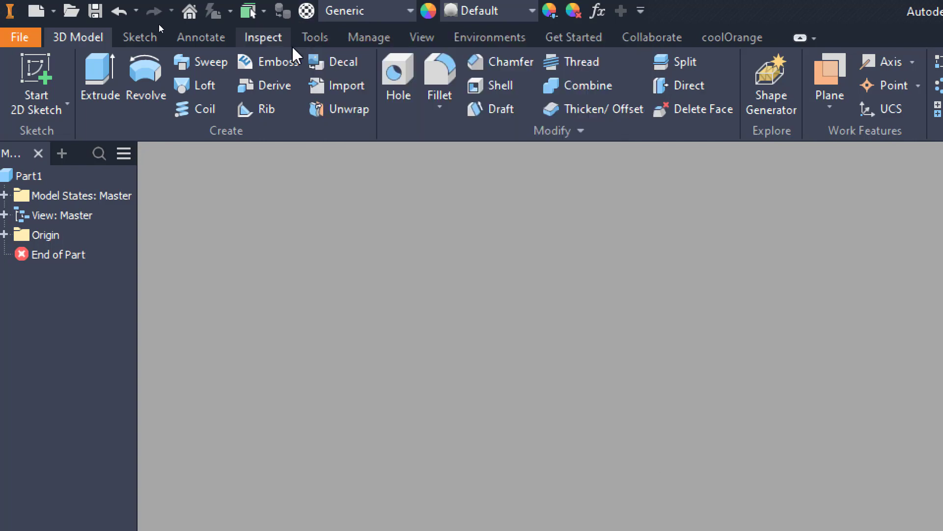
- Open the Material Browser from the Tools tab and list the Autodesk Material Library under Home
left_click(315, 38)
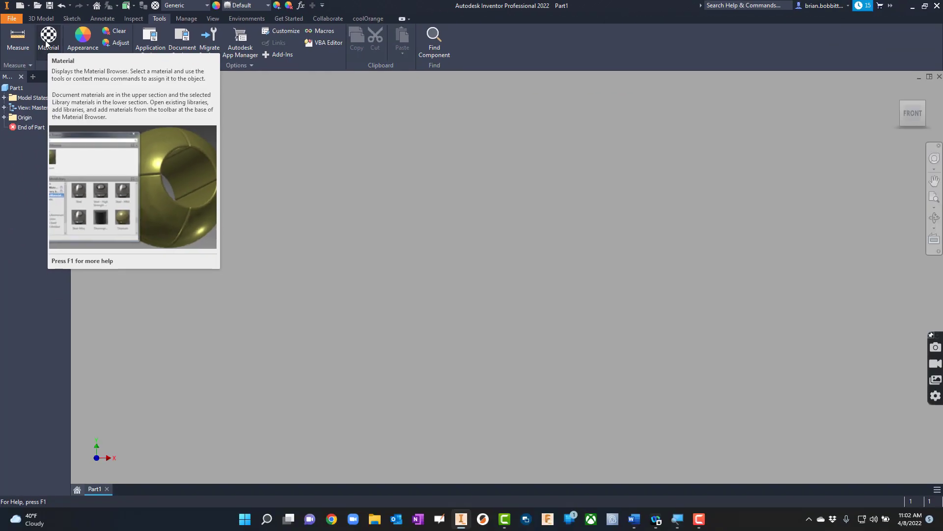
left_click(88, 79)
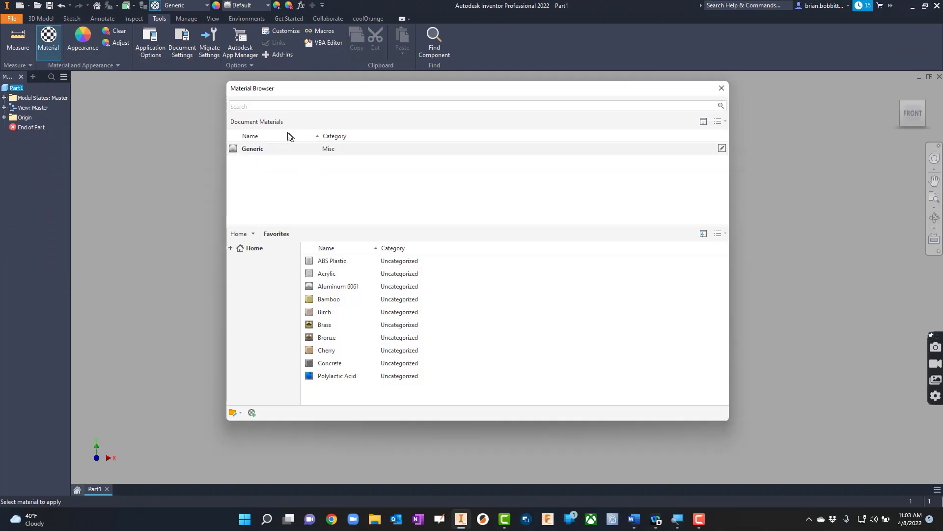
left_click(231, 249)
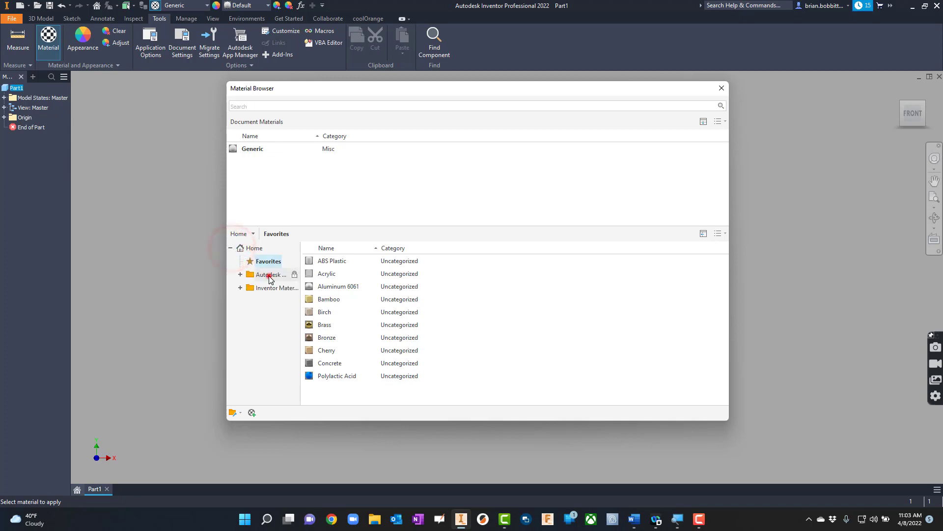
left_click(272, 275)
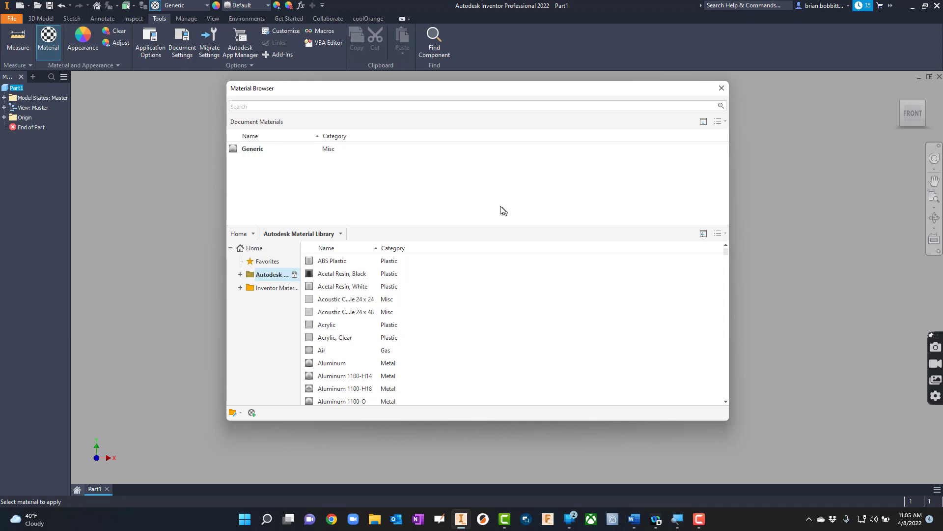
left_click(253, 107)
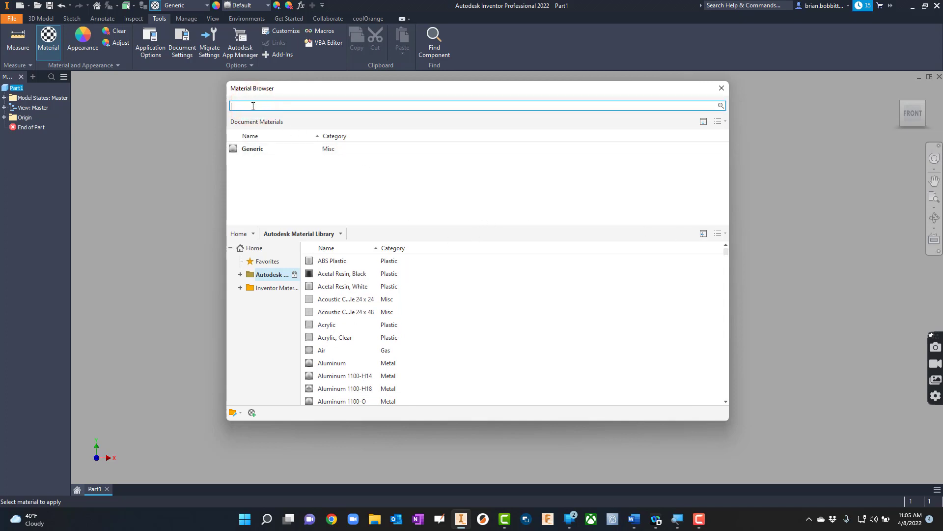
- Search materials for 'abs', widen the Name column, and add ABS Plastic to the document
type("abs")
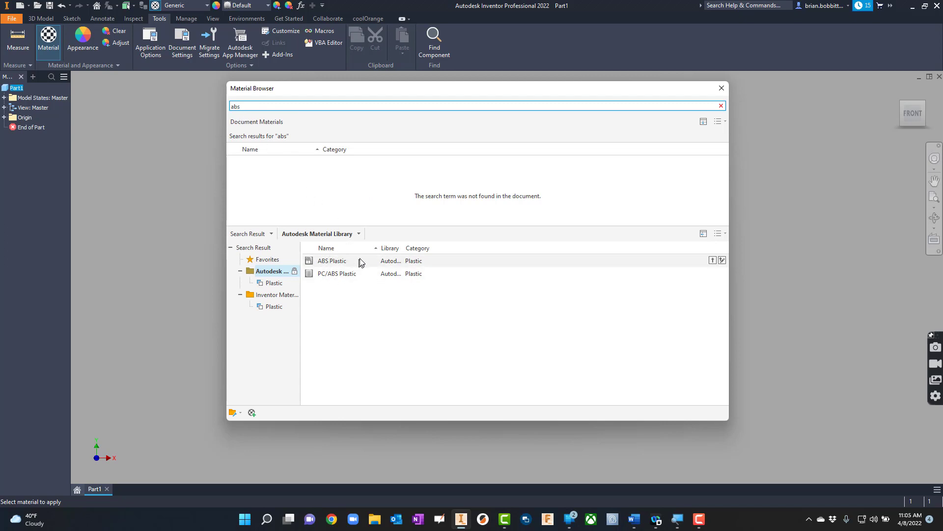
left_click_drag(379, 247, 340, 247)
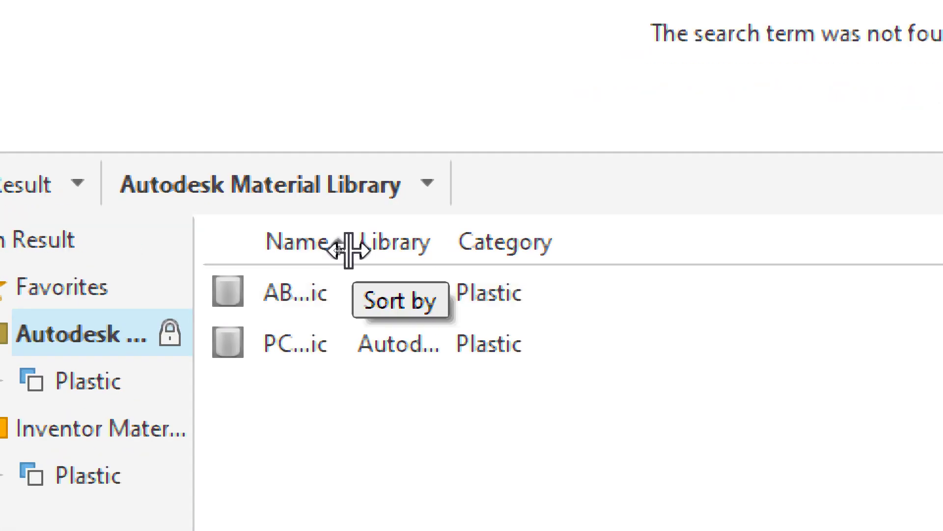
left_click_drag(349, 250, 500, 252)
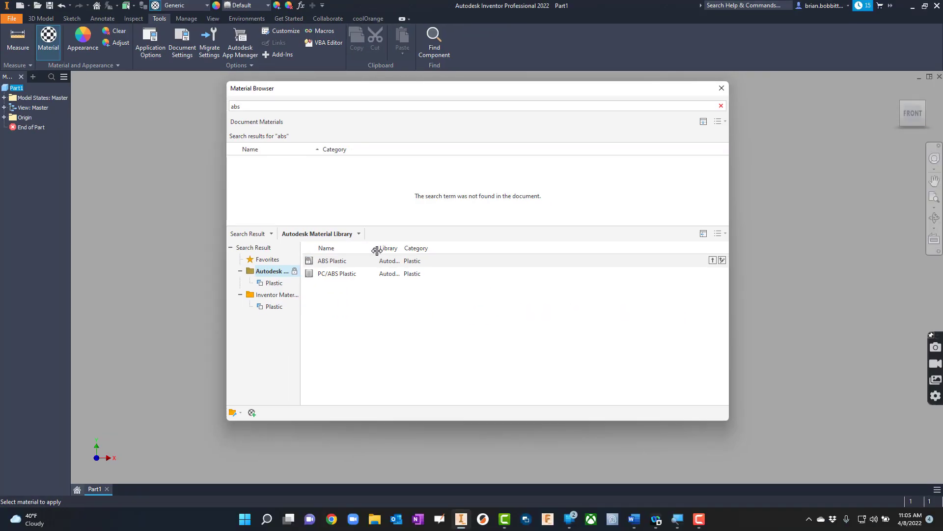
left_click(328, 263)
left_click(713, 261)
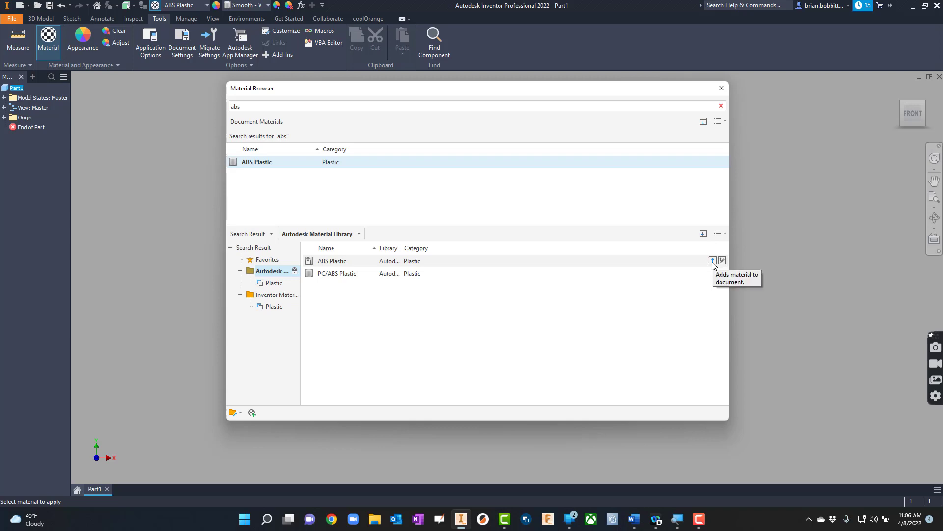
- Duplicate ABS Plastic as 'Polylactic Acid (PLA)' and open the copy in the Material Editor
left_click(721, 105)
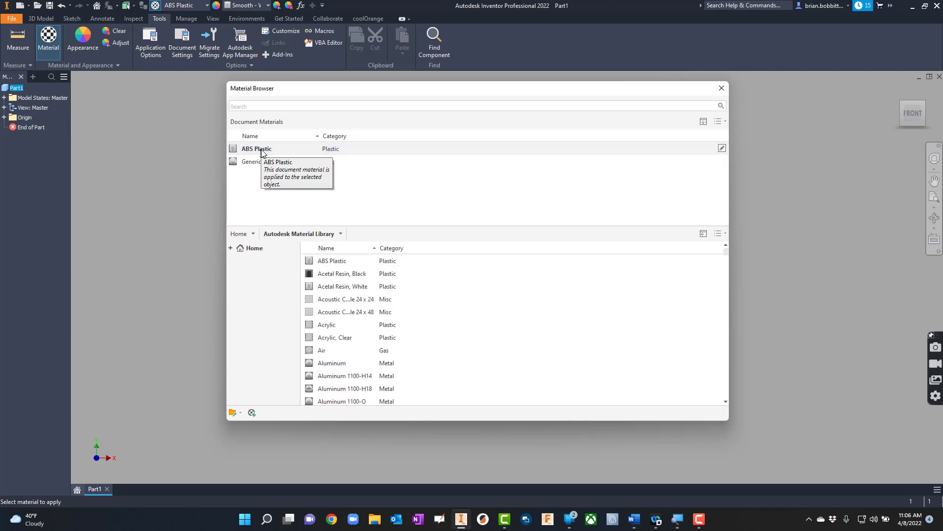
right_click(265, 149)
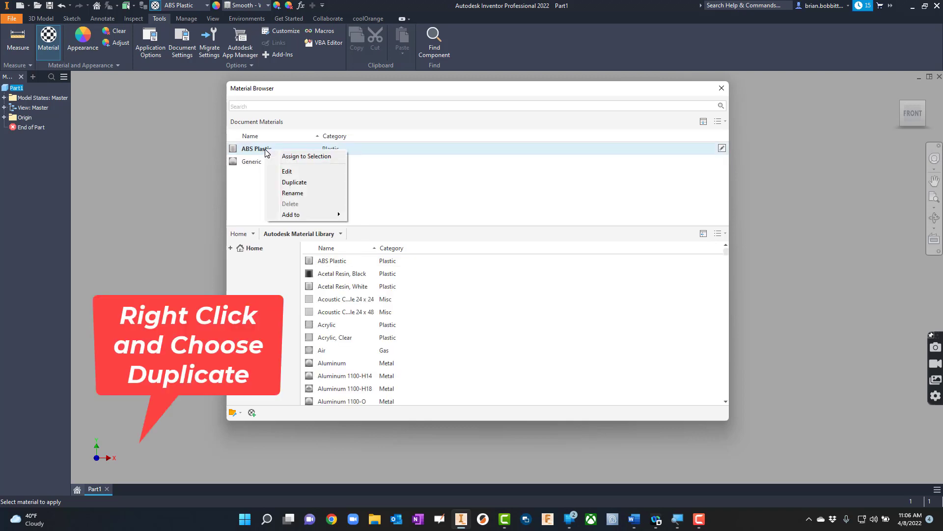
left_click(290, 182)
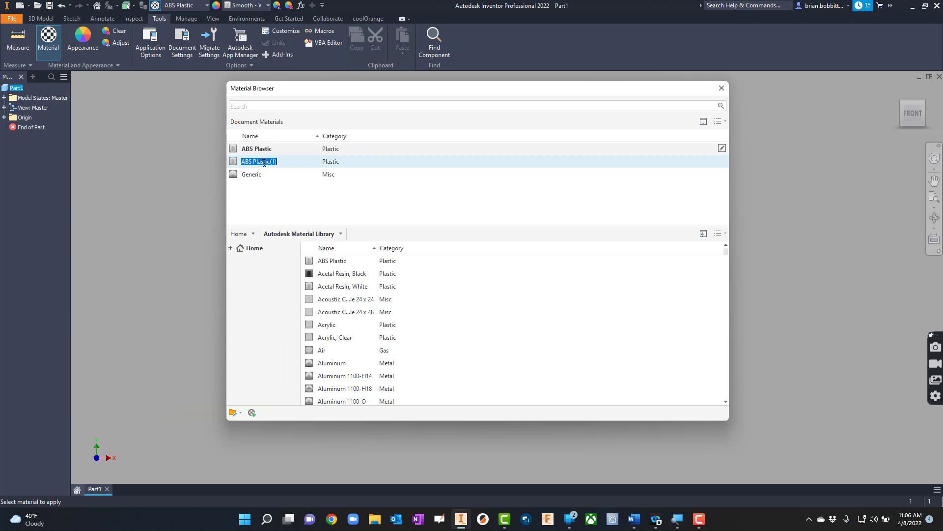
type("PL")
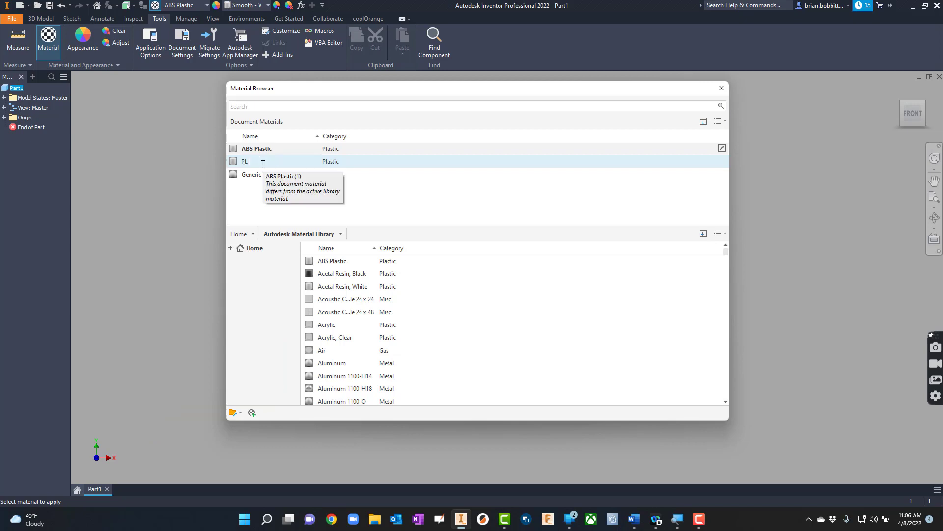
type("olylactic Acid (PLA")
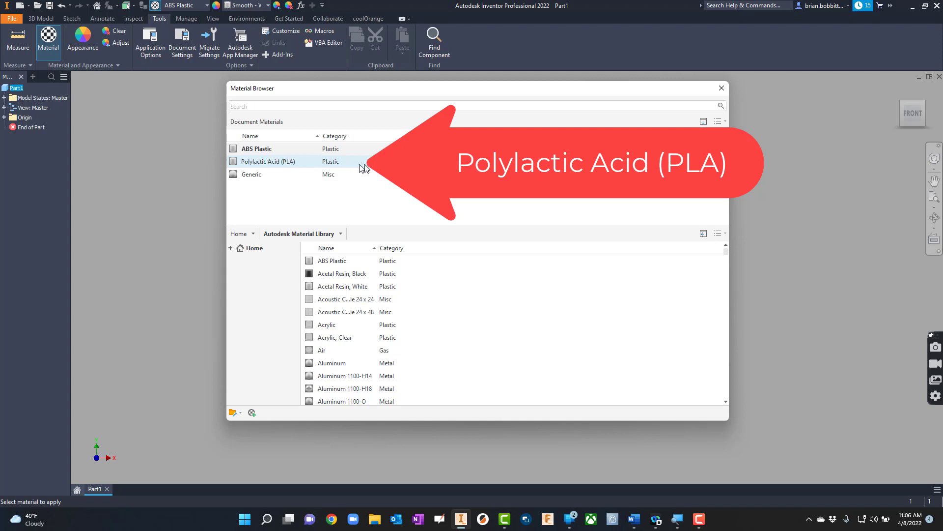
key("Return")
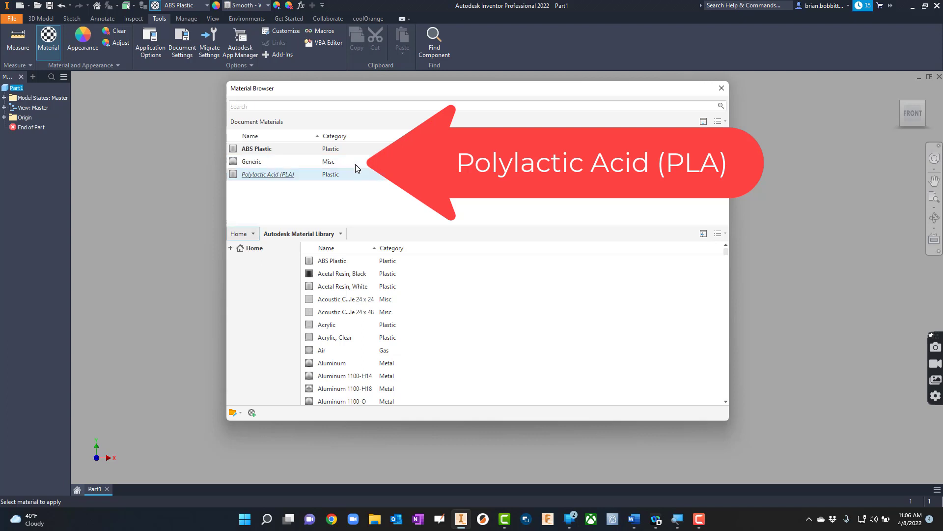
right_click(283, 179)
left_click(302, 197)
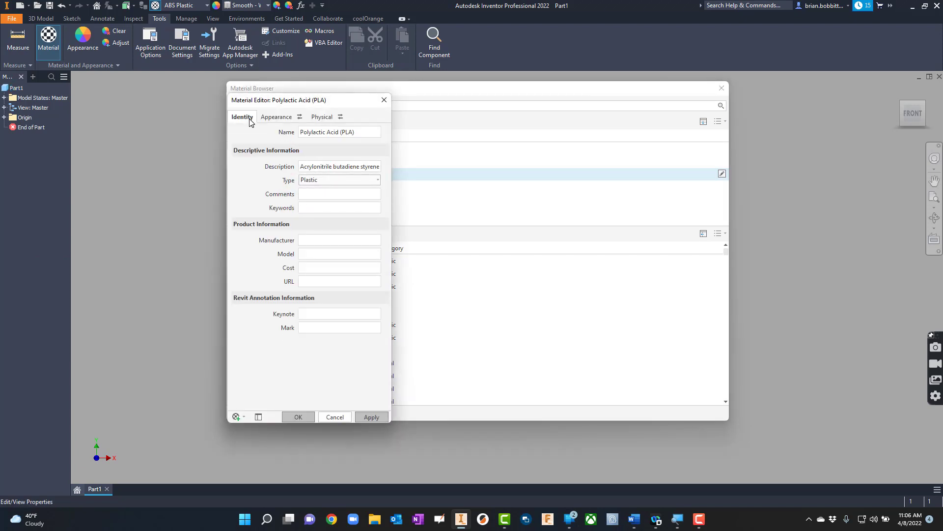
- Set the PLA identity description to 'Polylactic Acid', keeping Plastic as the material type
left_click_drag(359, 132, 298, 137)
key("ctrl+c")
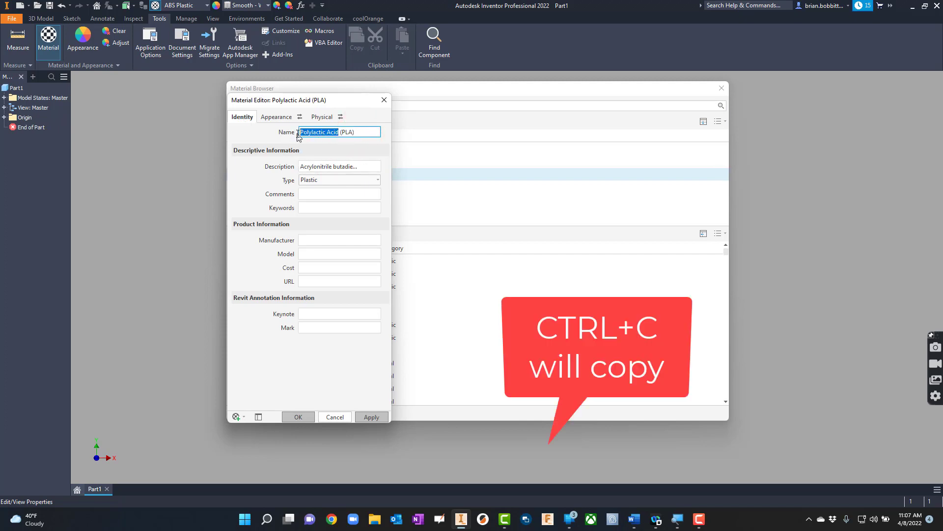
left_click(360, 167)
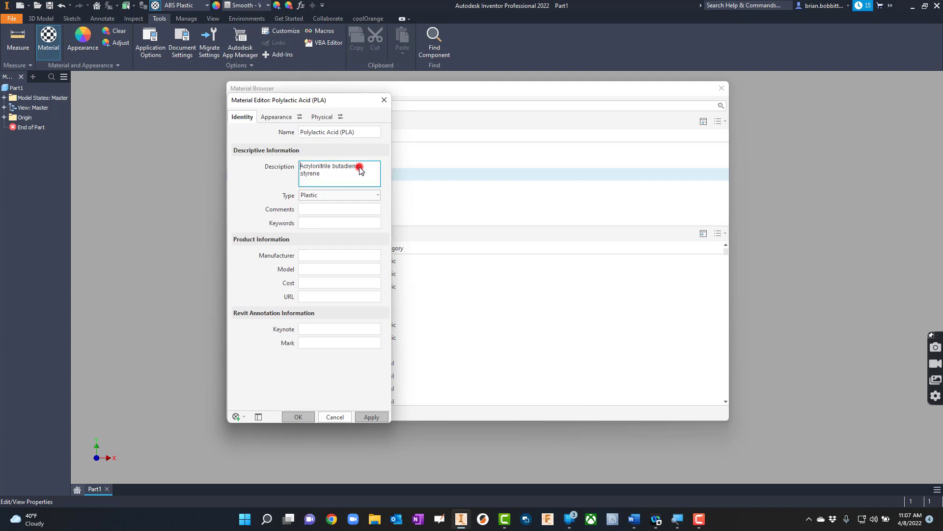
triple_click(340, 175)
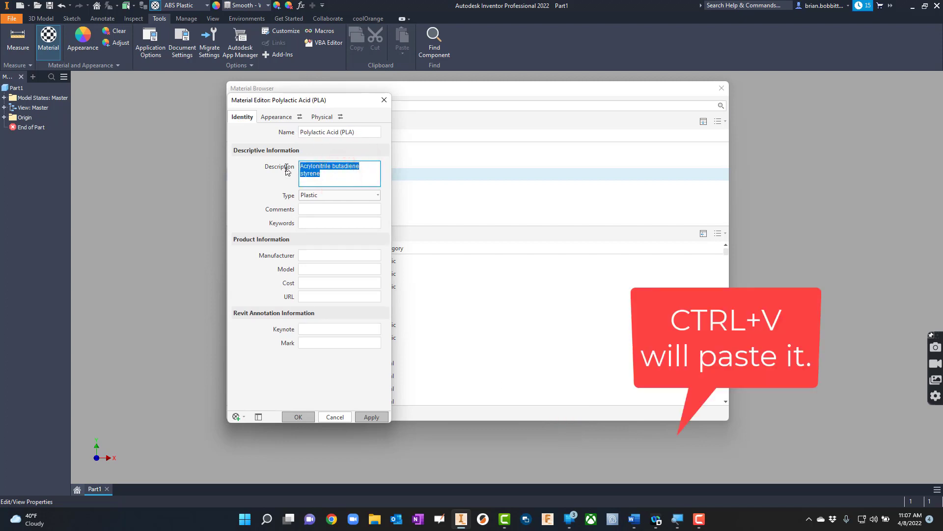
key("ctrl+v")
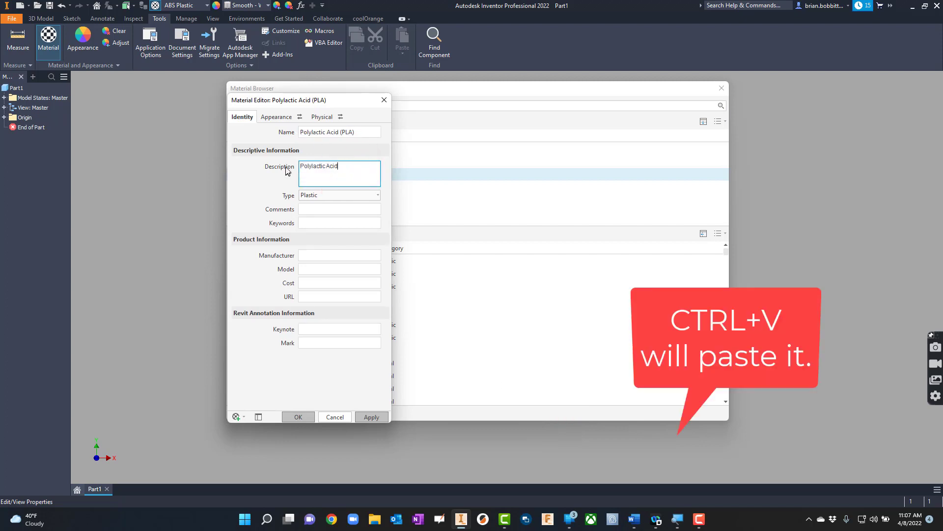
left_click(330, 198)
left_click(332, 192)
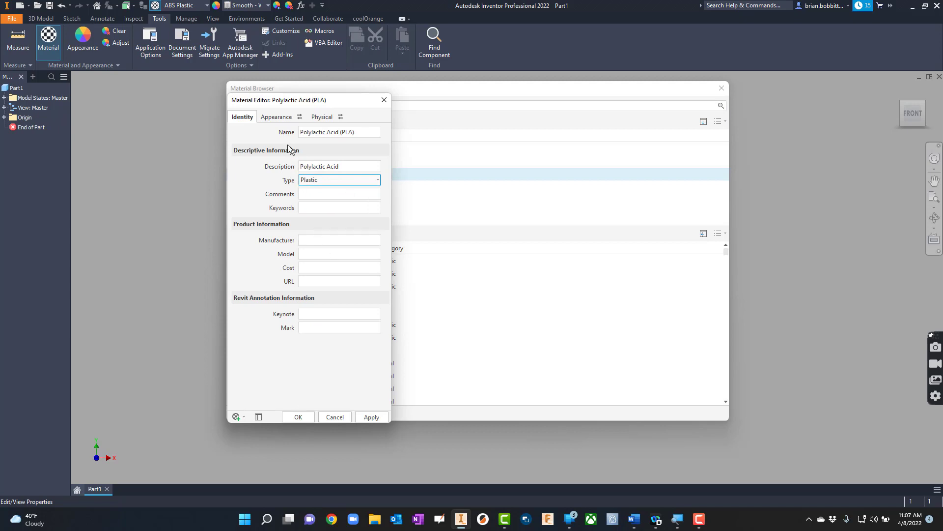
left_click(276, 116)
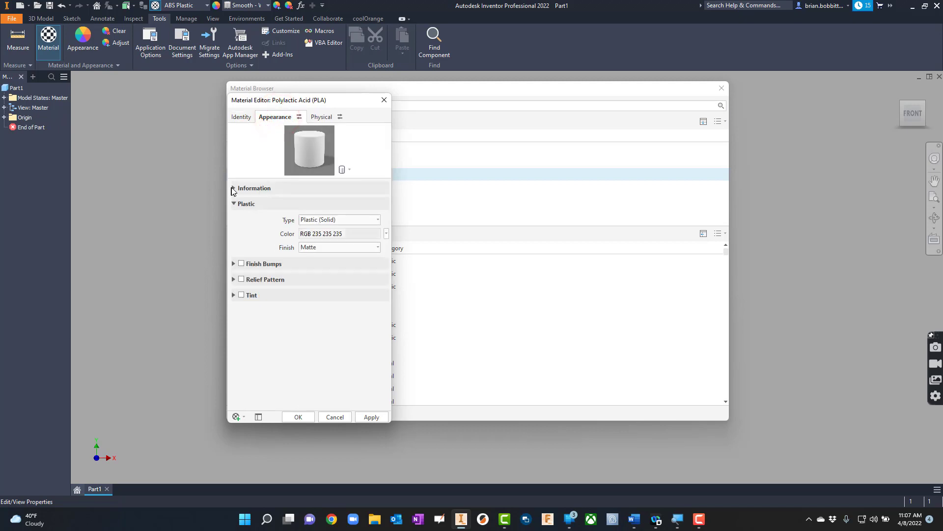
- Define a custom green, RGB 57 147 62, as the PLA appearance colour
left_click(234, 189)
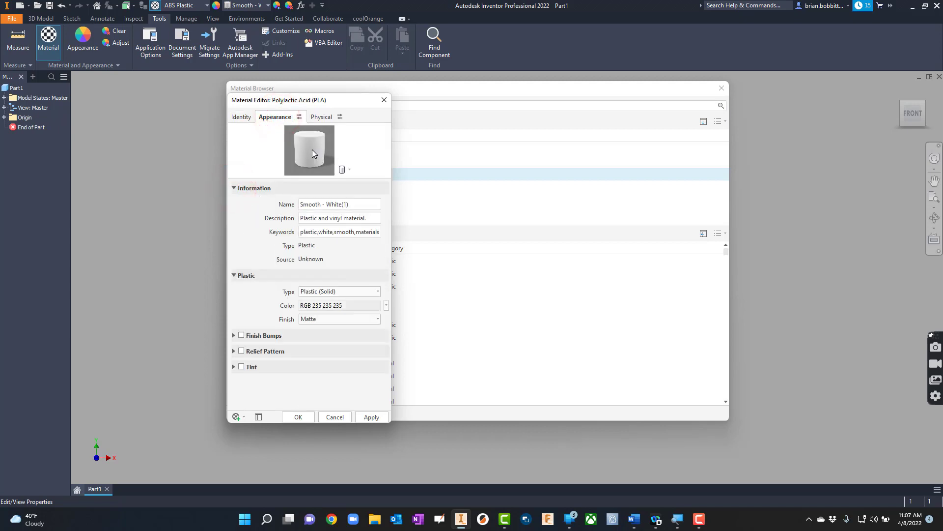
left_click(234, 188)
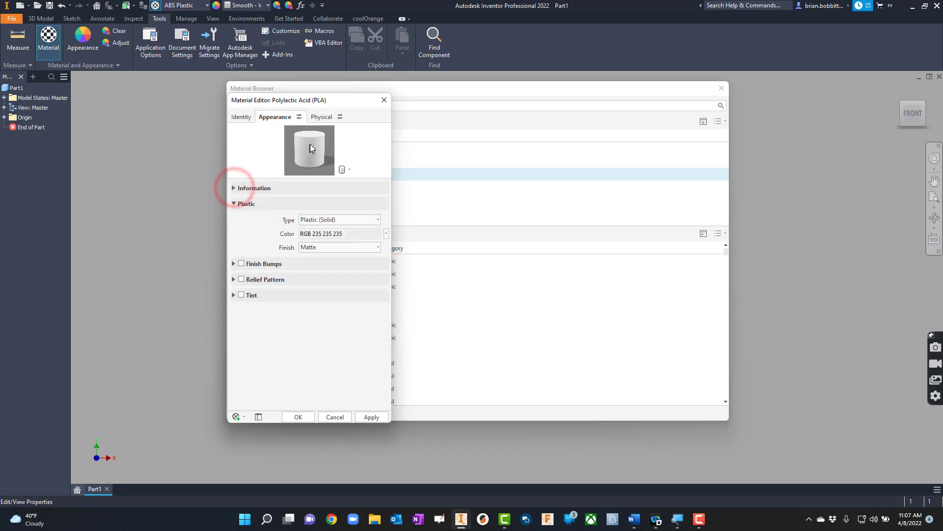
left_click(358, 233)
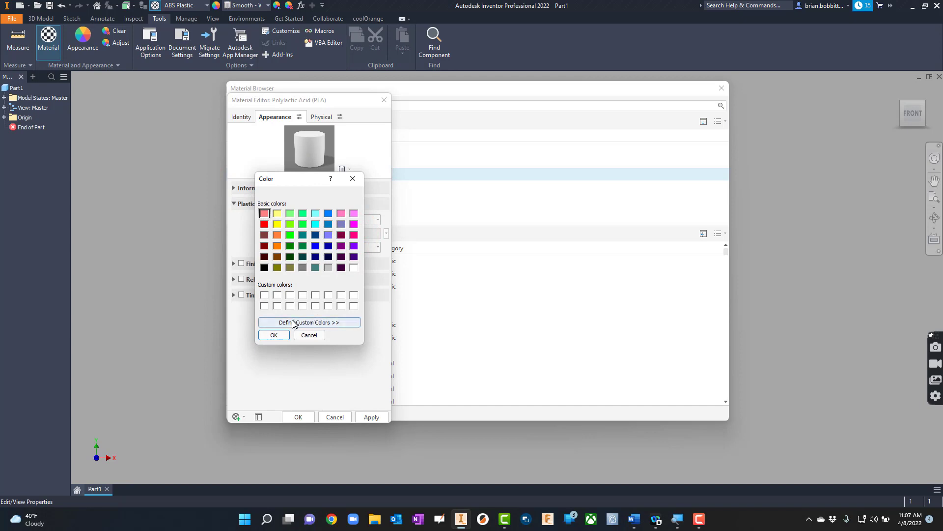
left_click(310, 323)
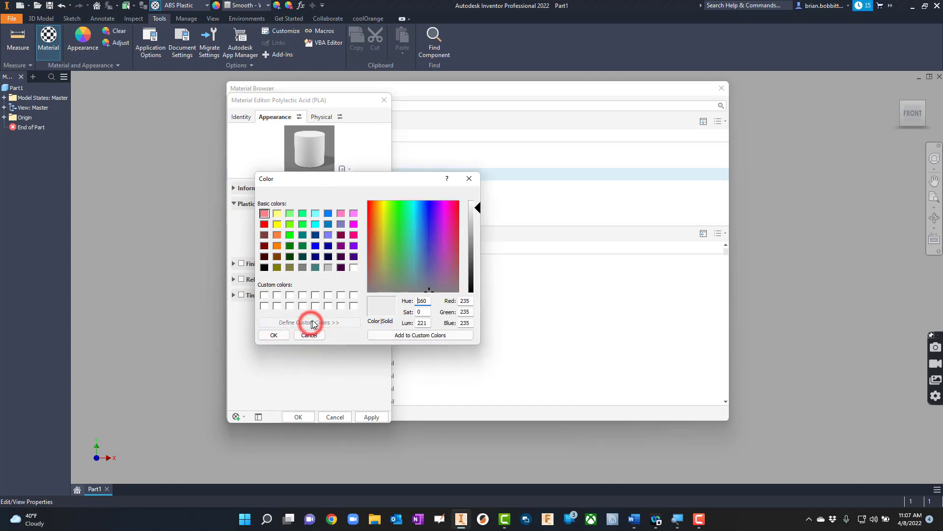
left_click(402, 249)
left_click(474, 254)
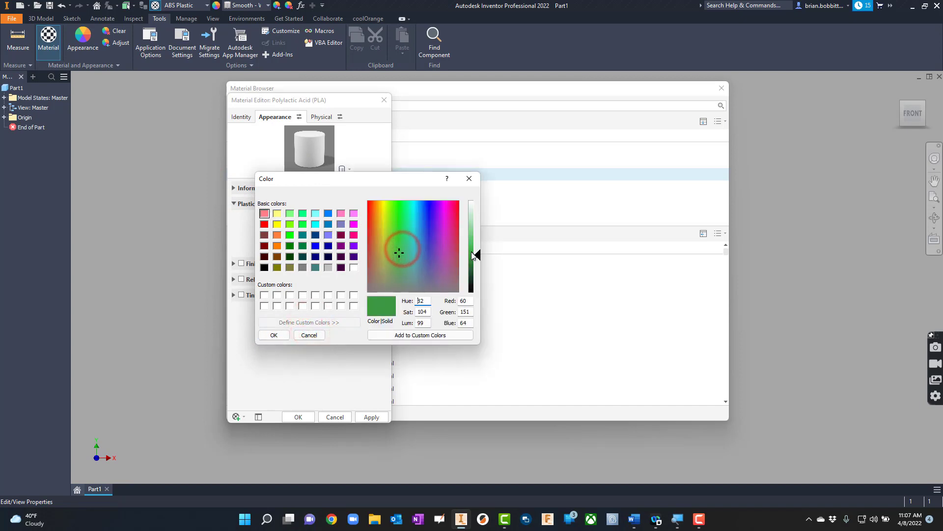
left_click(475, 256)
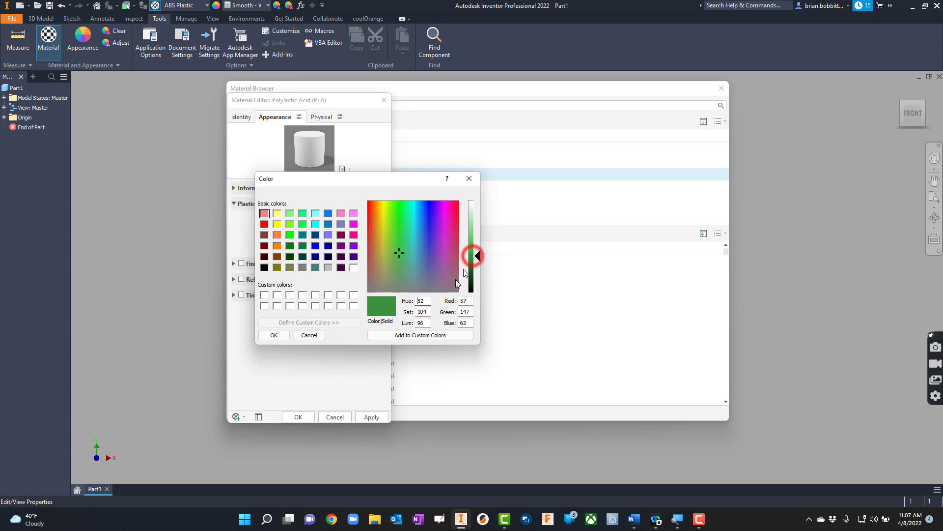
left_click(415, 336)
left_click(264, 295)
left_click(264, 295)
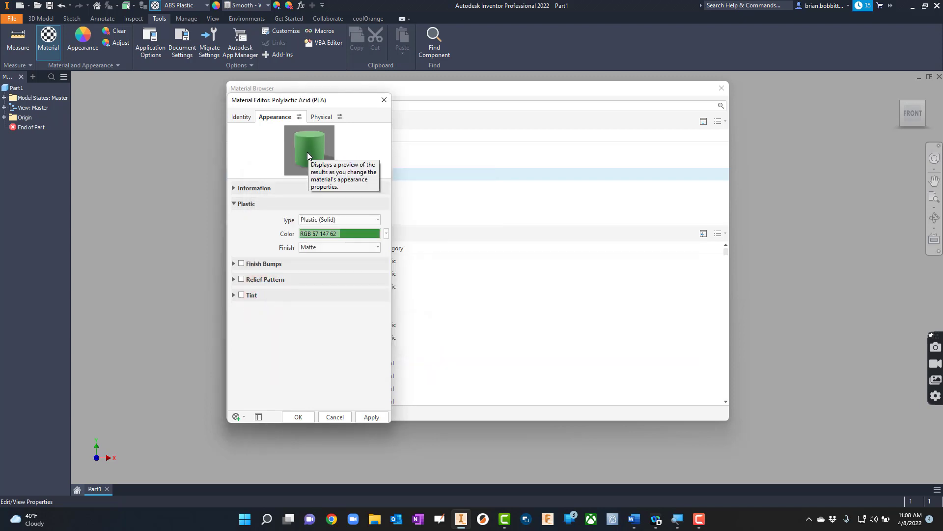
- Name and describe the physical asset 'Polylactic Acid' and replace the ABS keyword with PLA
left_click(322, 118)
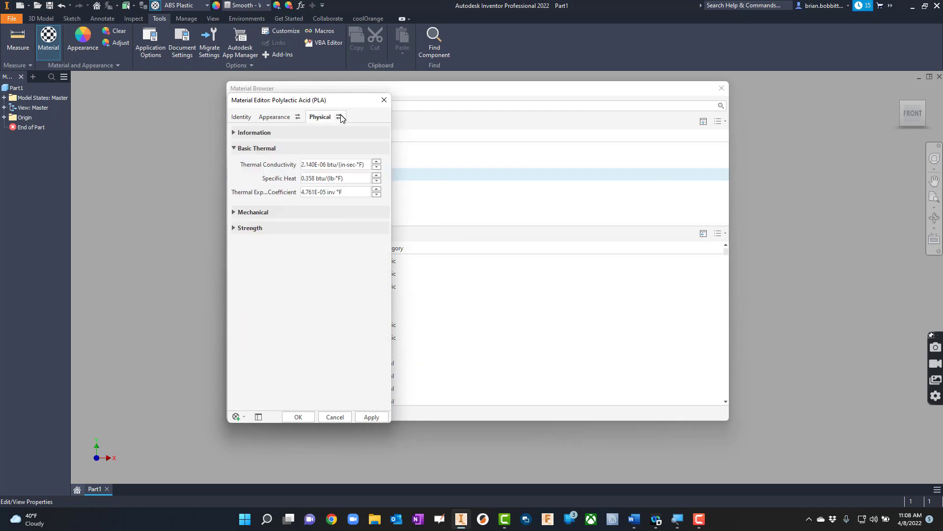
left_click(234, 133)
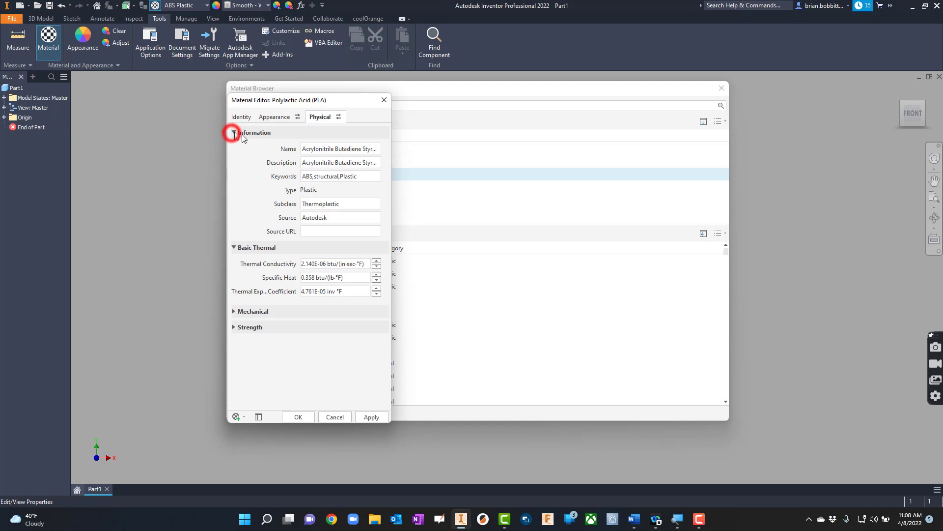
left_click(367, 152)
triple_click(354, 152)
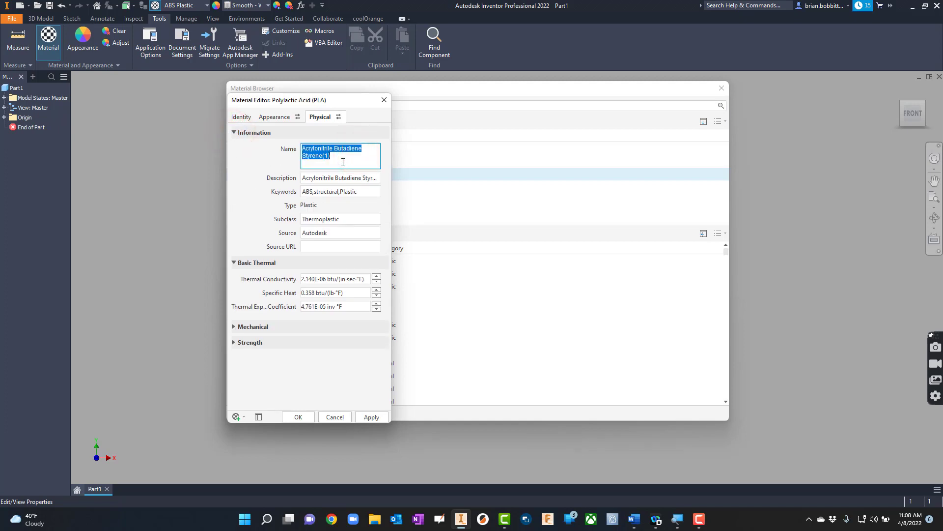
key("ctrl+v")
left_click(317, 182)
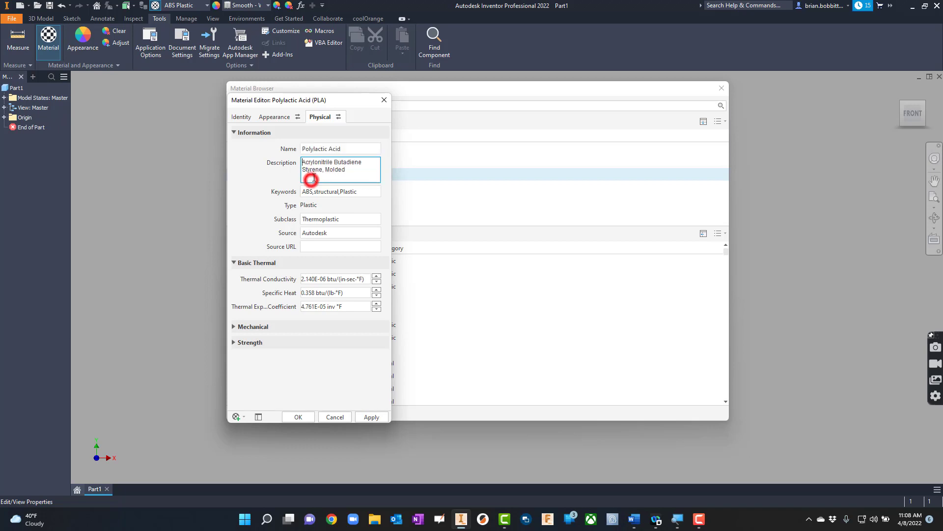
triple_click(347, 167)
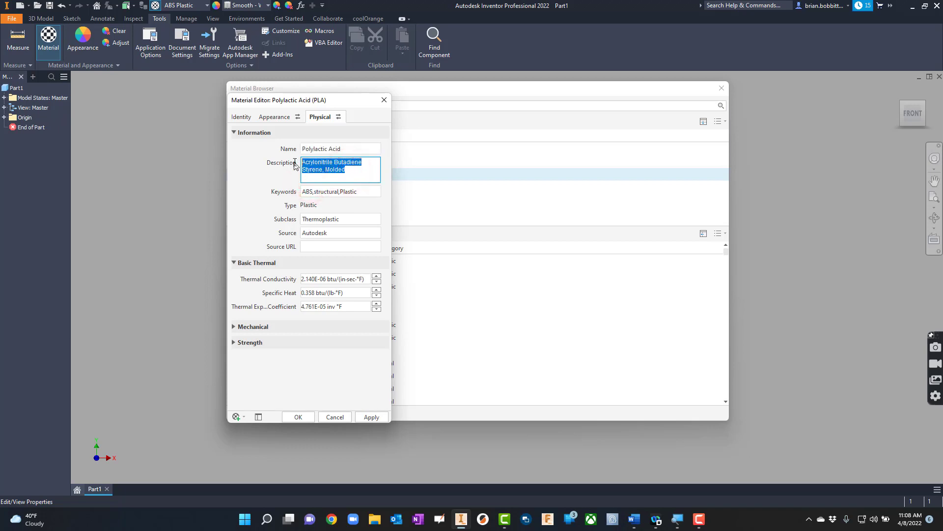
key("ctrl+v")
left_click(308, 192)
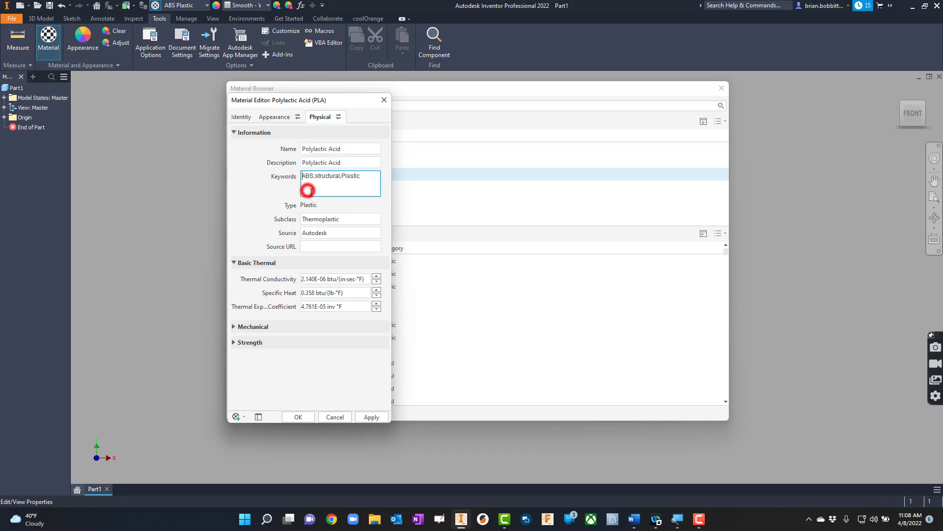
double_click(308, 175)
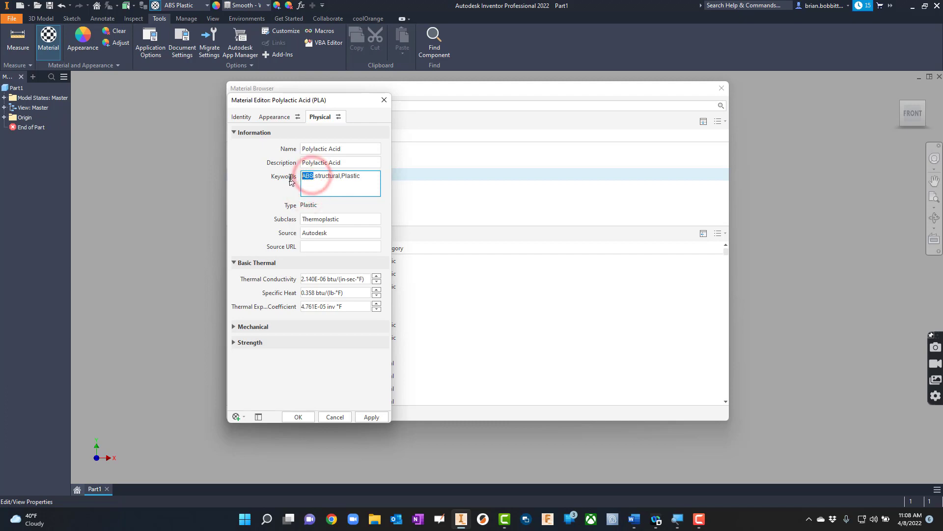
type("PLA")
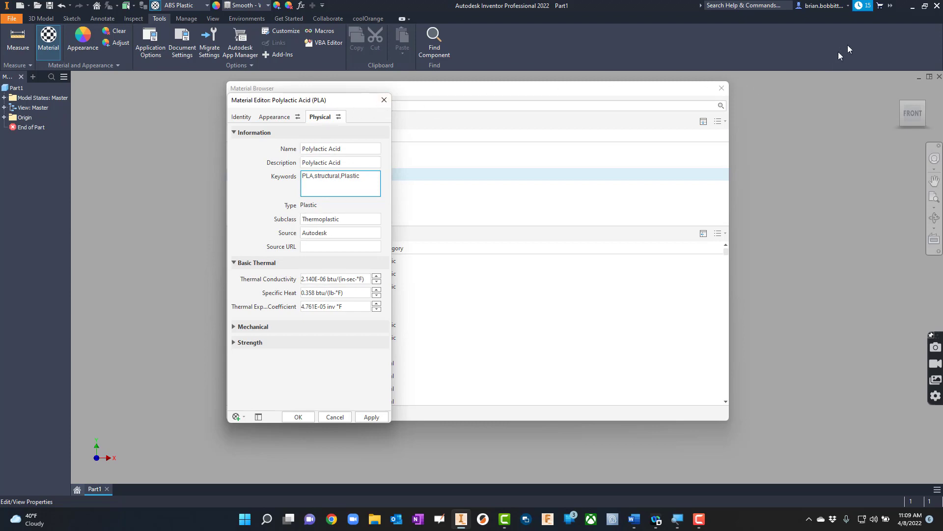
- Enter PLA thermal values: conductivity 1.044 with exponent 4, specific heat 0.430
left_click(925, 8)
left_click(623, 267)
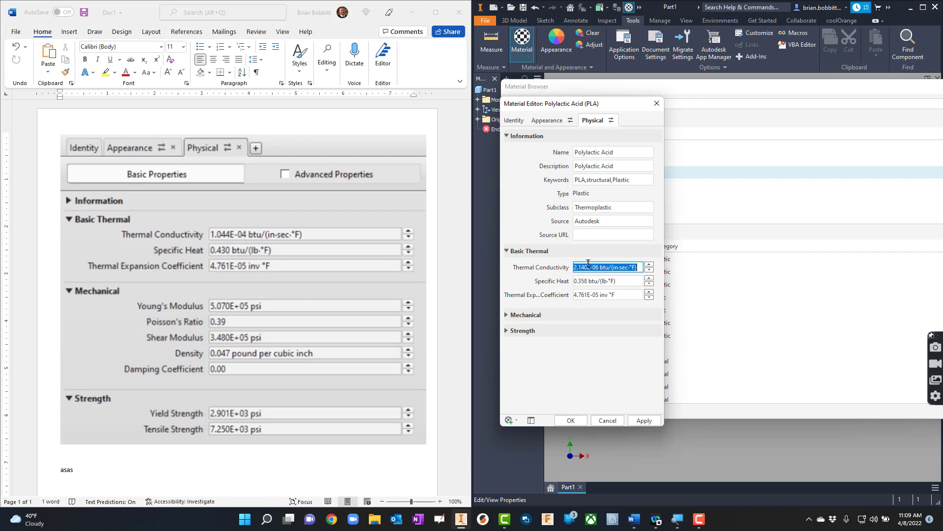
left_click_drag(587, 267, 564, 270)
type("1.044")
left_click_drag(596, 268, 600, 268)
type("4")
double_click(582, 281)
type("0.430")
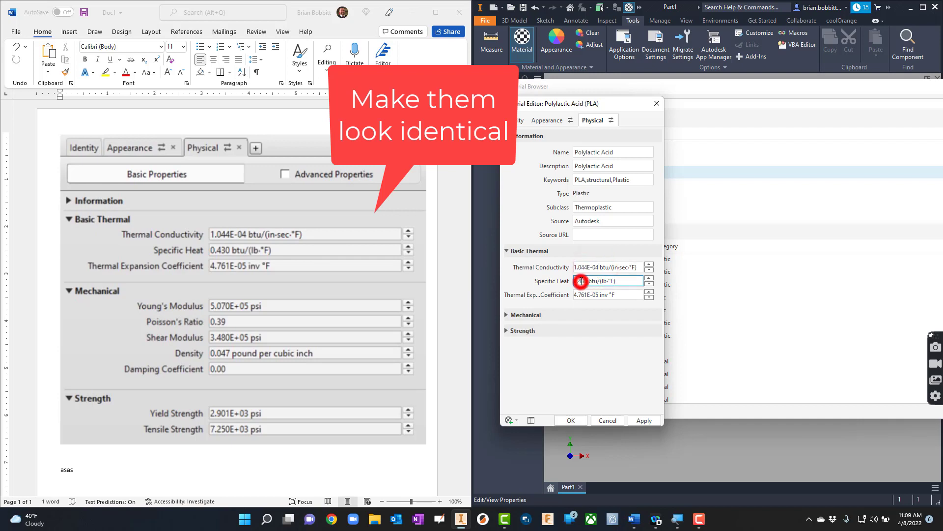
- Set Young's modulus 5.070E+05, Poisson's ratio 0.39, shear modulus 3.480E+05, then apply
left_click(507, 314)
double_click(582, 333)
type("5.070E+05 psi")
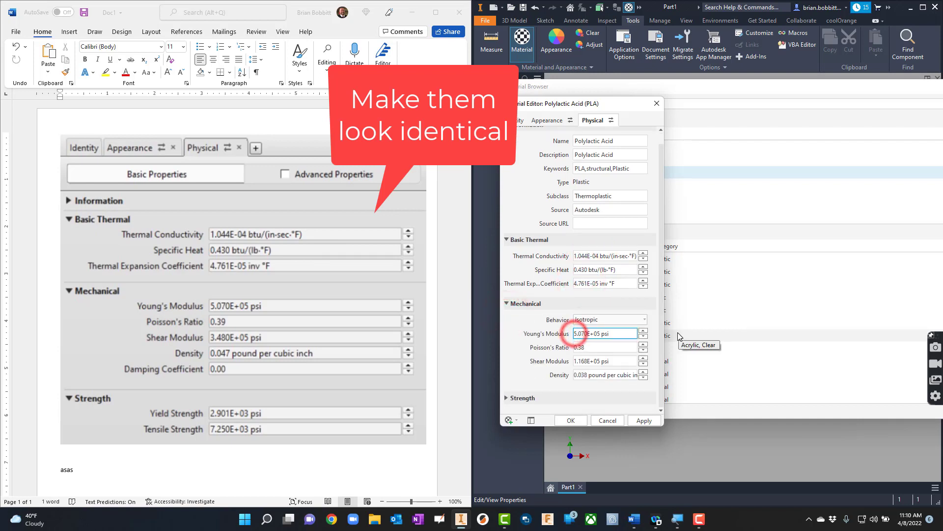
double_click(590, 348)
type(".39")
double_click(581, 360)
type("3.480E+05")
double_click(581, 374)
left_click(507, 397)
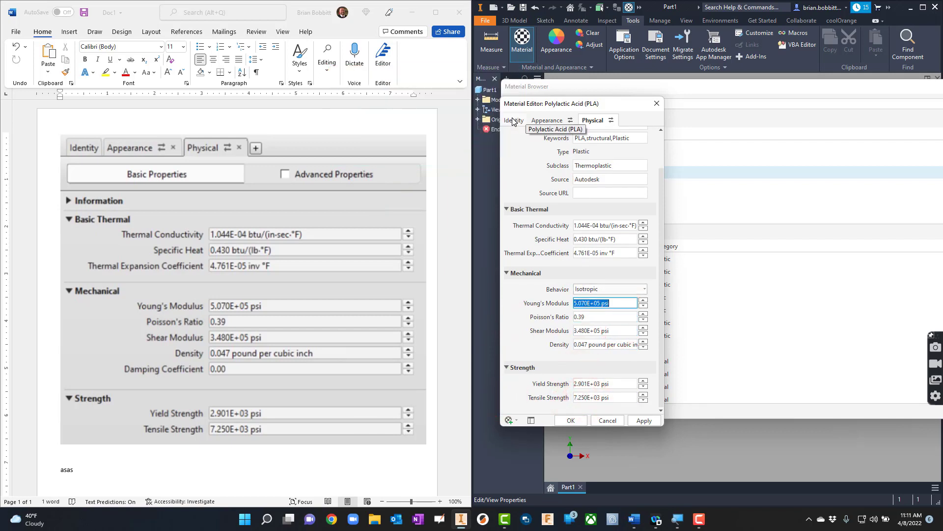
left_click(644, 420)
left_click(644, 420)
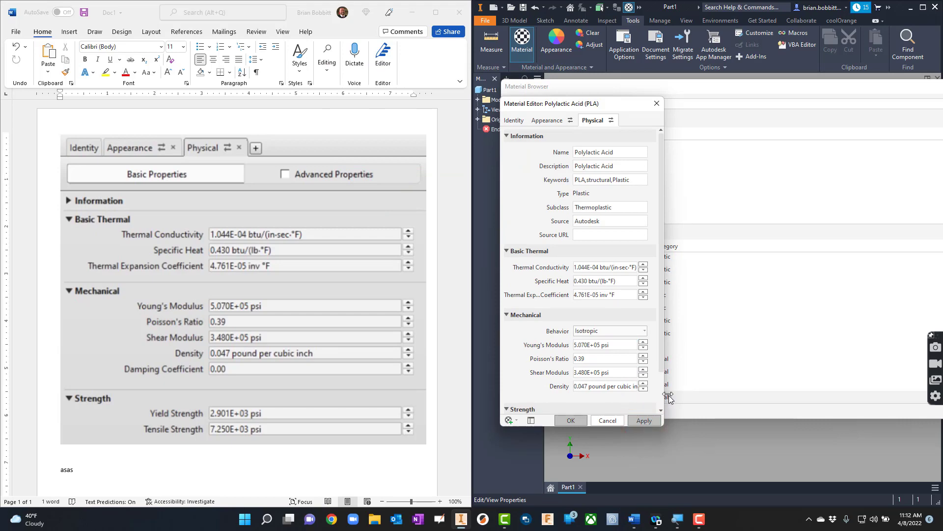
- Maximize Inventor and close the Material Editor
left_click(923, 7)
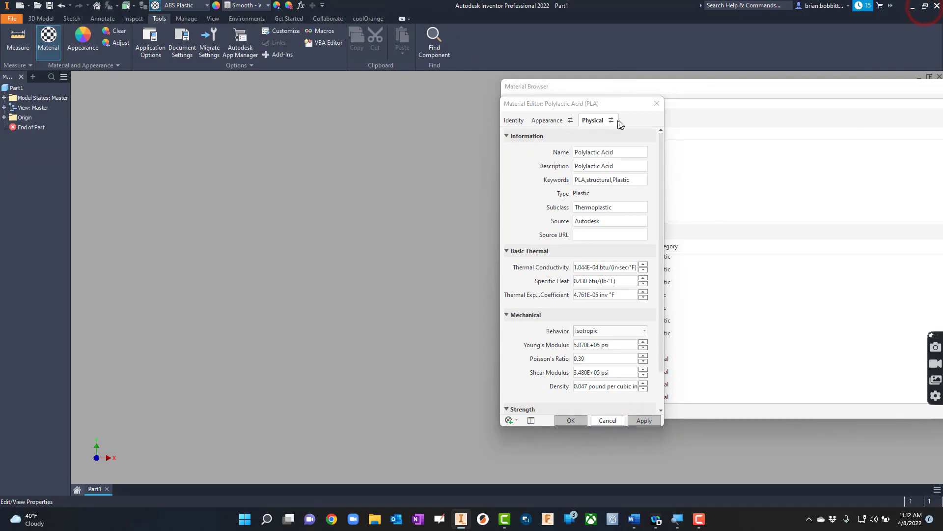
left_click(659, 103)
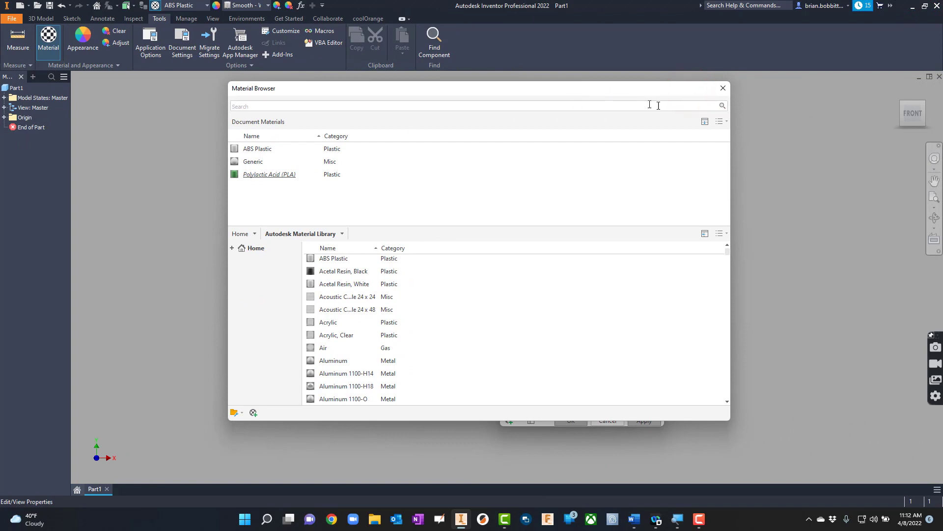
mouse_move(552, 96)
left_mouse_down()
mouse_move(463, 175)
mouse_move(433, 254)
mouse_move(442, 204)
mouse_move(511, 164)
mouse_move(554, 98)
left_mouse_up()
left_click(659, 104)
- Add Polylactic Acid (PLA) to Favorites and view the Favorites library contents
right_click(263, 183)
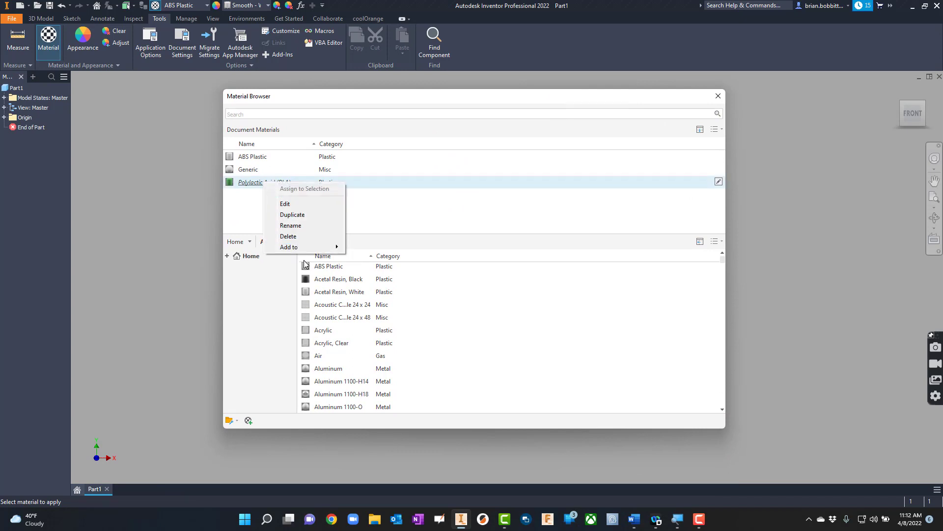
left_click(302, 247)
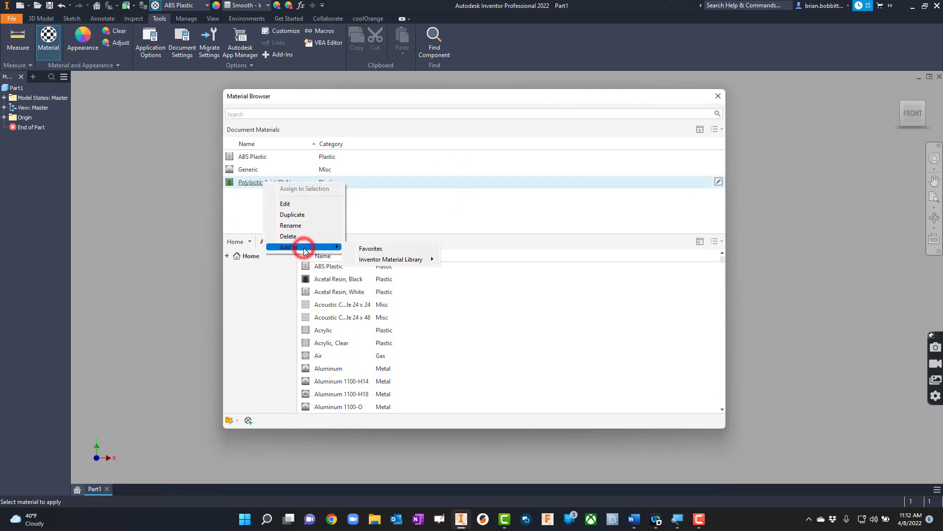
left_click(356, 250)
left_click(265, 270)
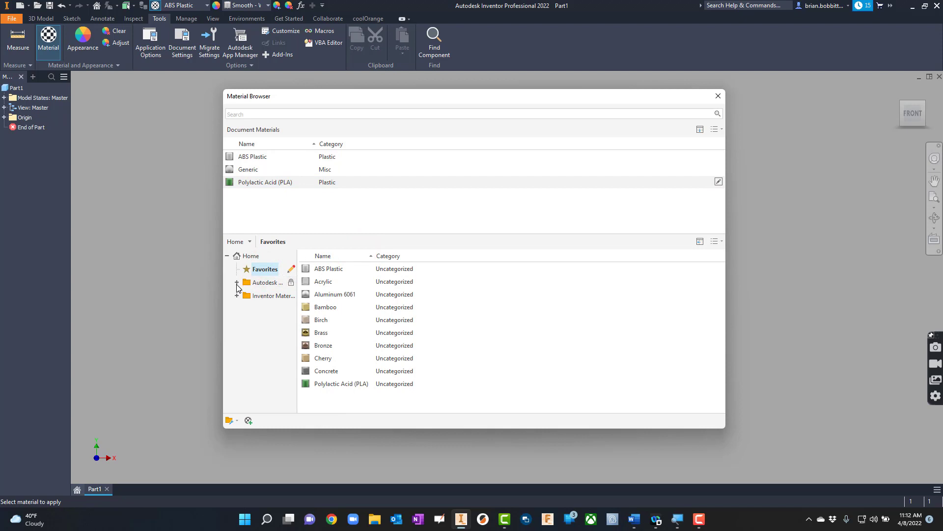
left_click(255, 283)
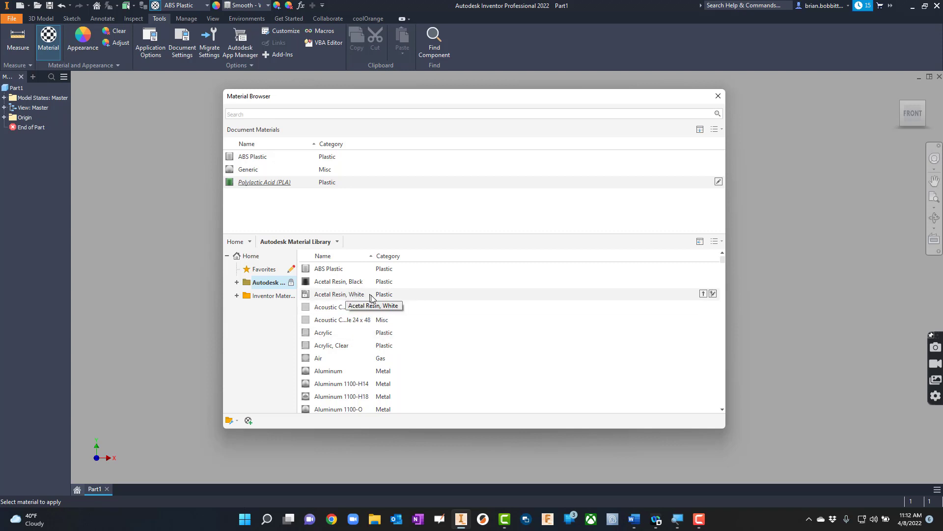
- Copy Aluminum 6061 from the Autodesk Material Library into Favorites
scroll(437, 333, "down", 1)
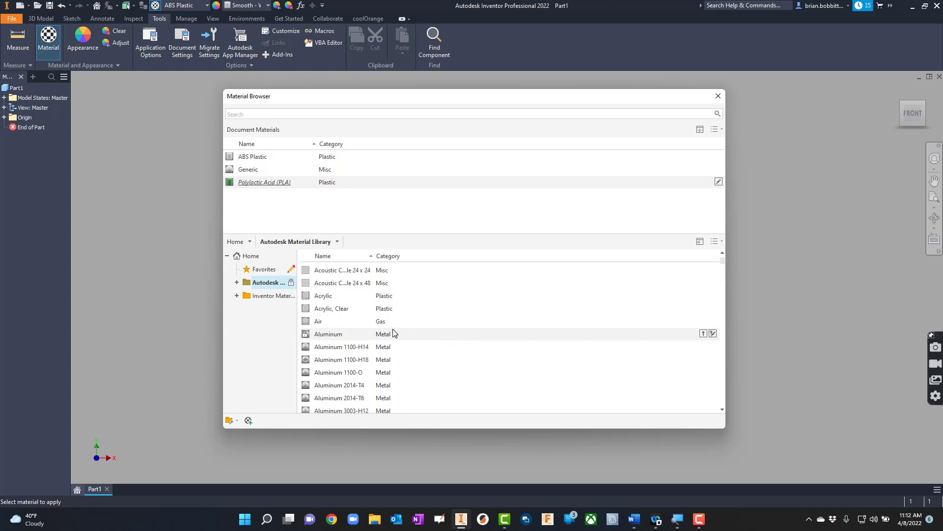
scroll(439, 328, "down", 3)
scroll(440, 329, "down", 7)
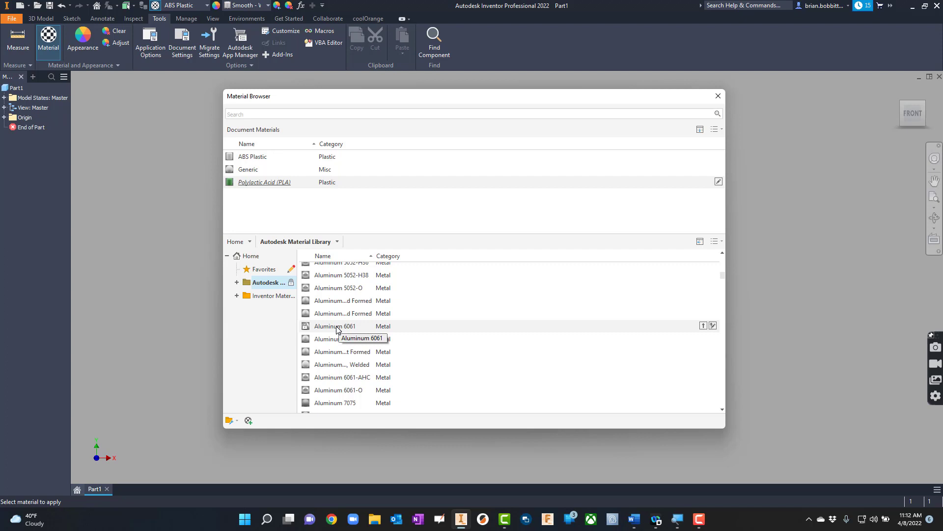
left_click_drag(319, 326, 265, 273)
- Copy Ash, Bamboo, Birch and Brass into the Favorites library
scroll(383, 332, "down", 1)
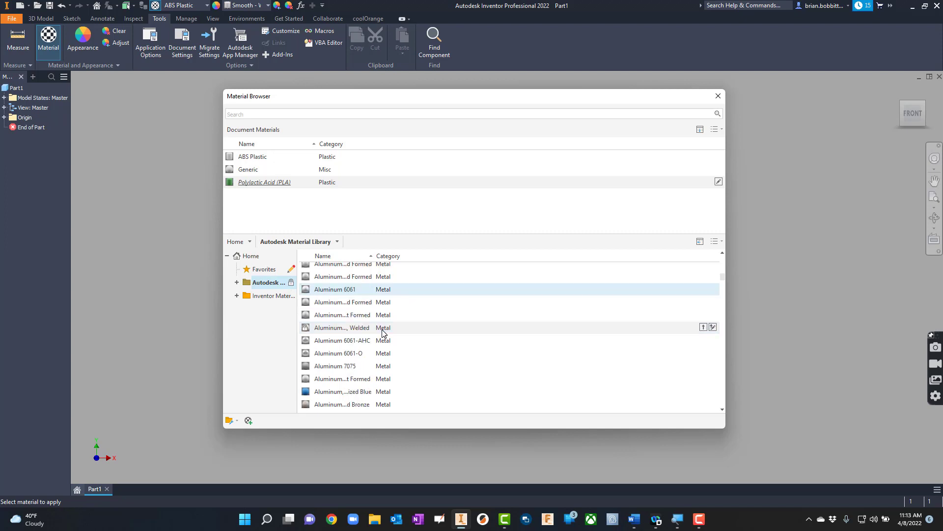
scroll(384, 332, "down", 1)
scroll(384, 333, "down", 1)
scroll(384, 332, "down", 2)
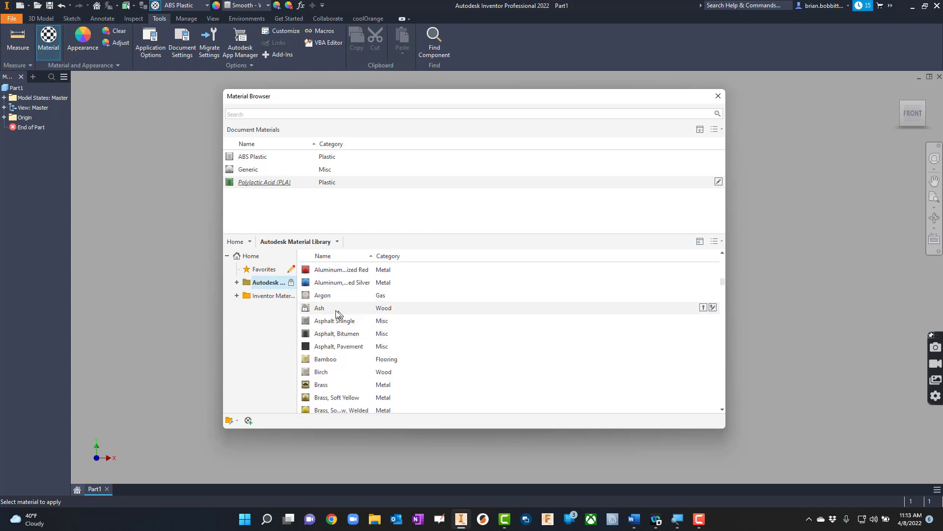
left_click(331, 311)
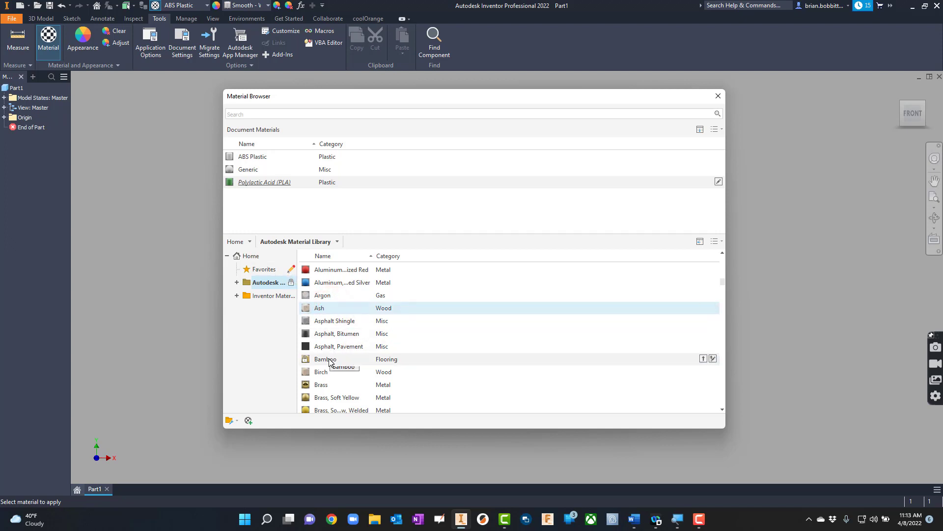
left_click(327, 360)
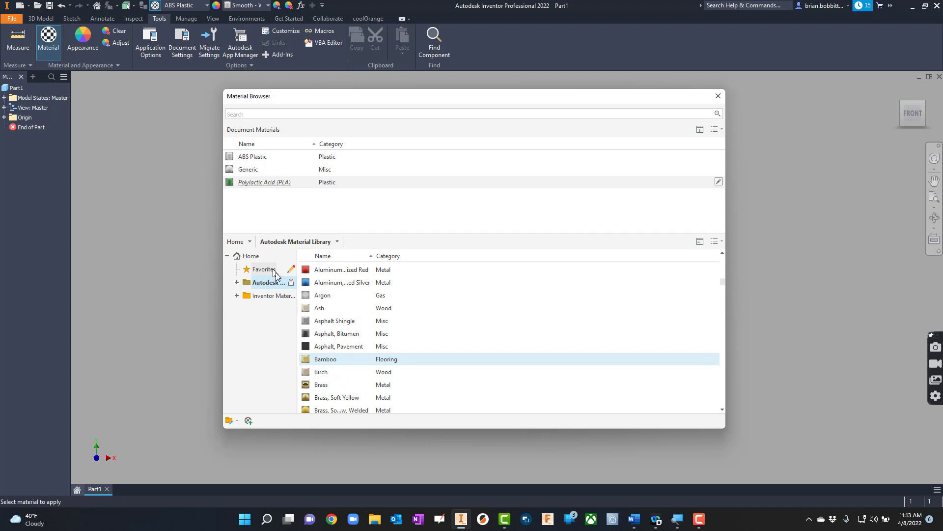
scroll(324, 344, "down", 2)
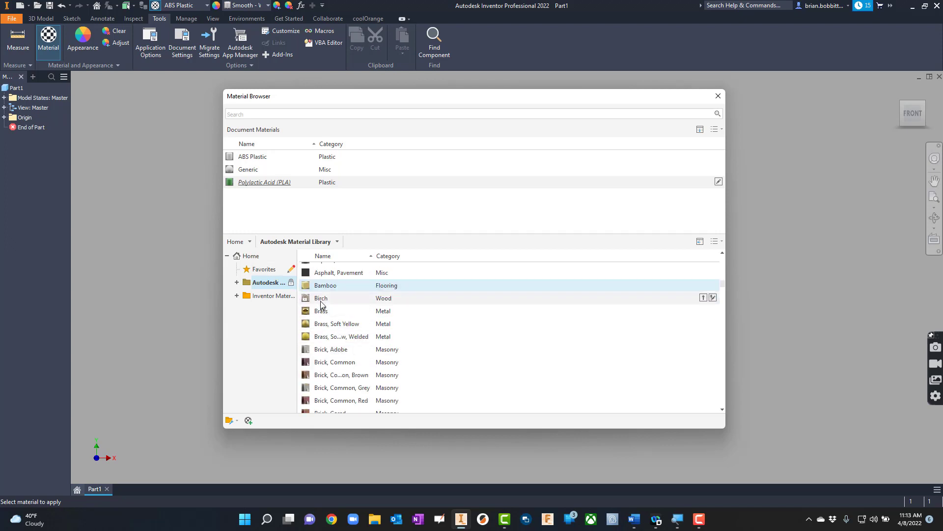
left_click(320, 299)
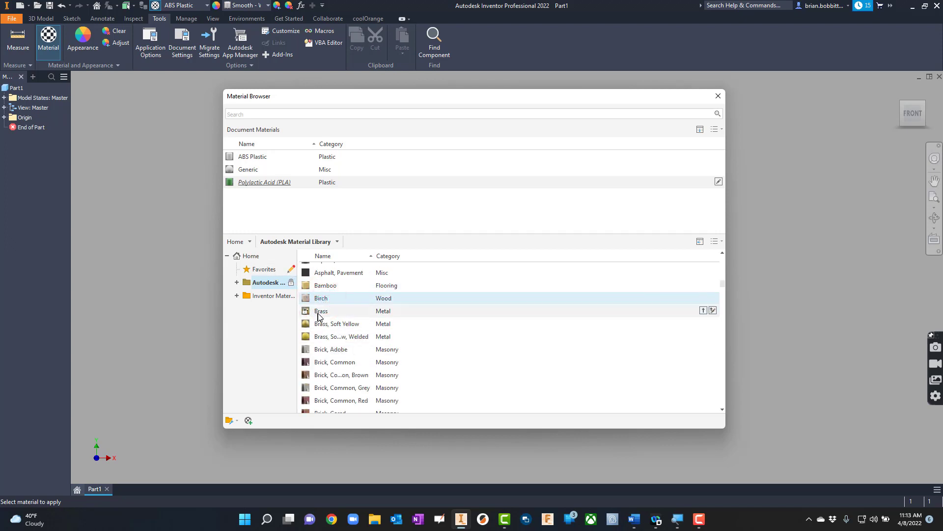
left_click(320, 312)
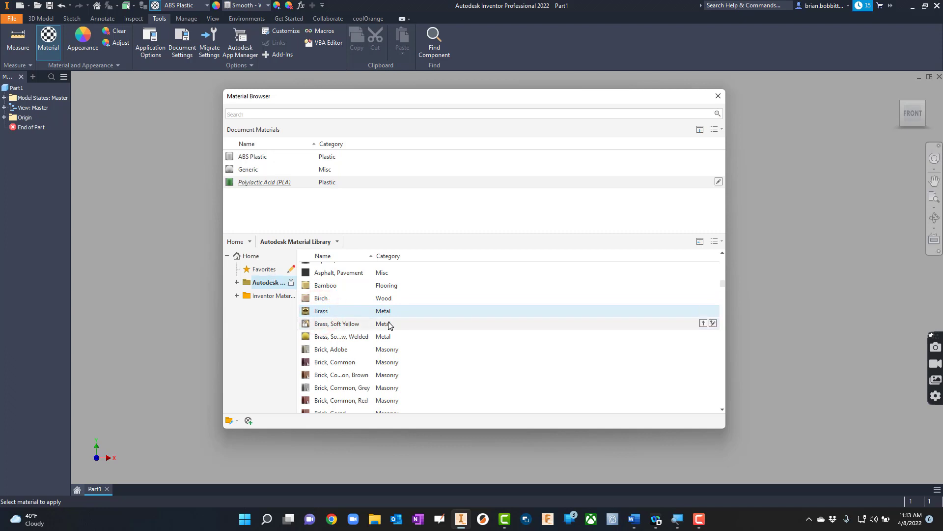
scroll(390, 326, "down", 1)
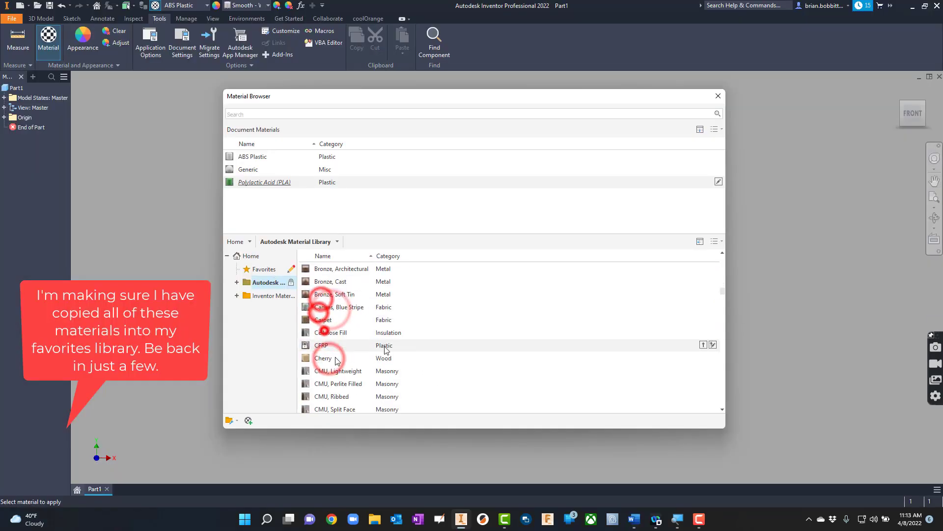
- Copy Marble, Pine Southern, Rubber and Zinc into the Favorites library
scroll(328, 337, "down", 10)
scroll(328, 337, "down", 10)
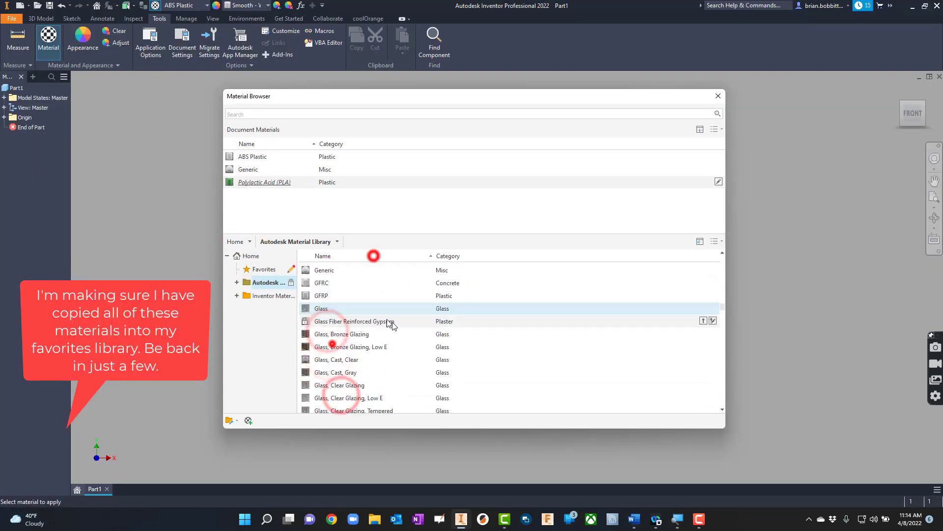
left_click(324, 378)
scroll(344, 396, "down", 10)
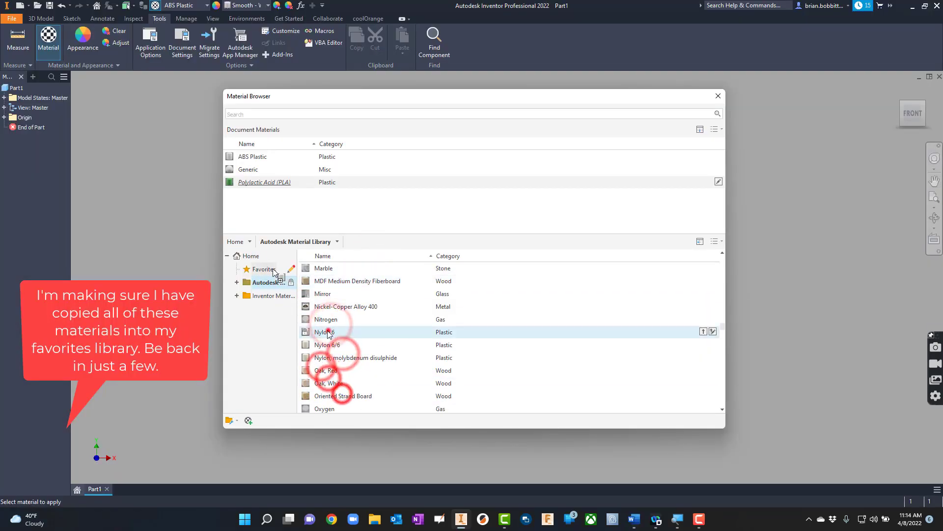
left_click(322, 354)
scroll(343, 354, "down", 15)
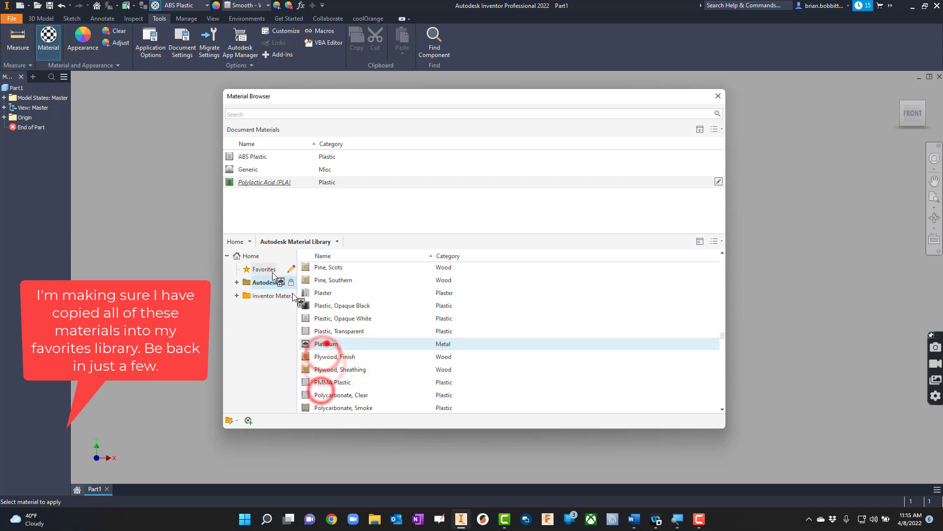
left_click_drag(337, 344, 272, 279)
scroll(344, 339, "down", 20)
scroll(319, 353, "down", 15)
left_click_drag(319, 406, 271, 283)
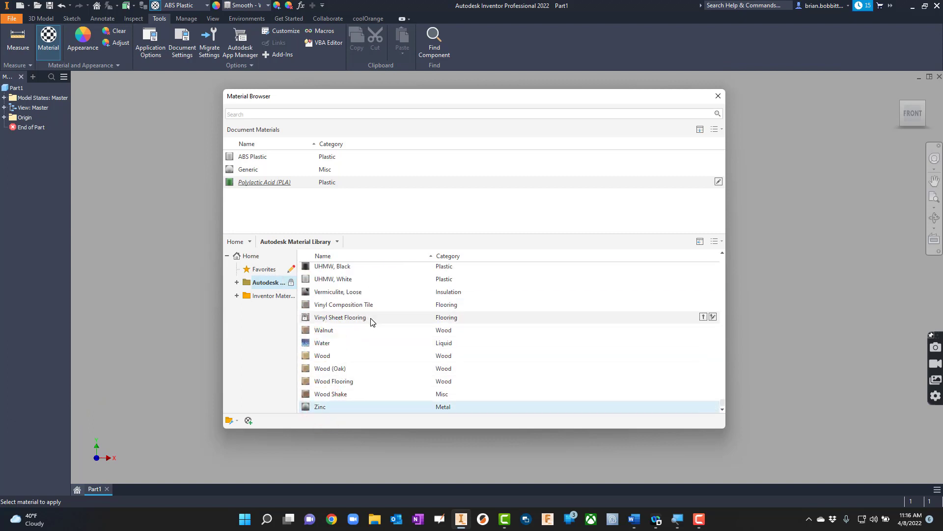
- Review the Favorites library contents, then close the Material Browser
scroll(371, 322, "up", 20)
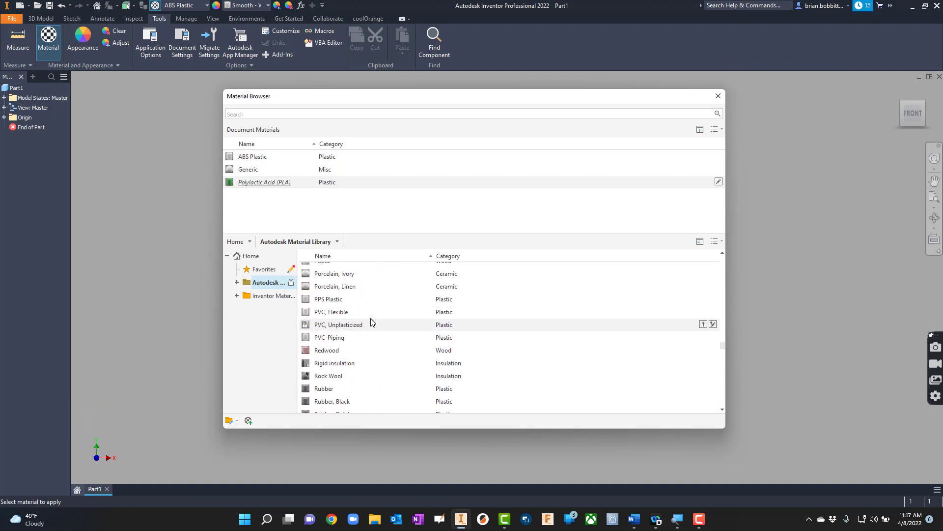
scroll(371, 322, "up", 20)
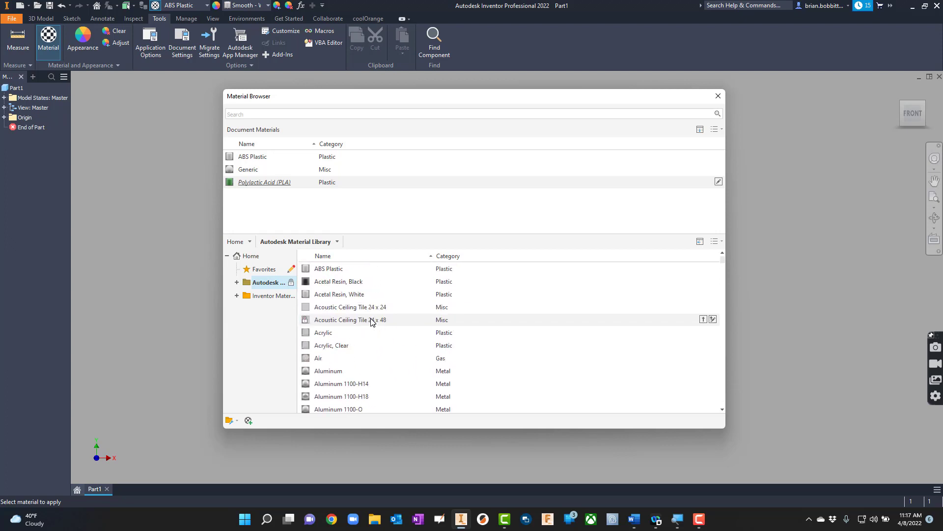
left_click(264, 269)
scroll(397, 316, "down", 3)
scroll(398, 316, "down", 8)
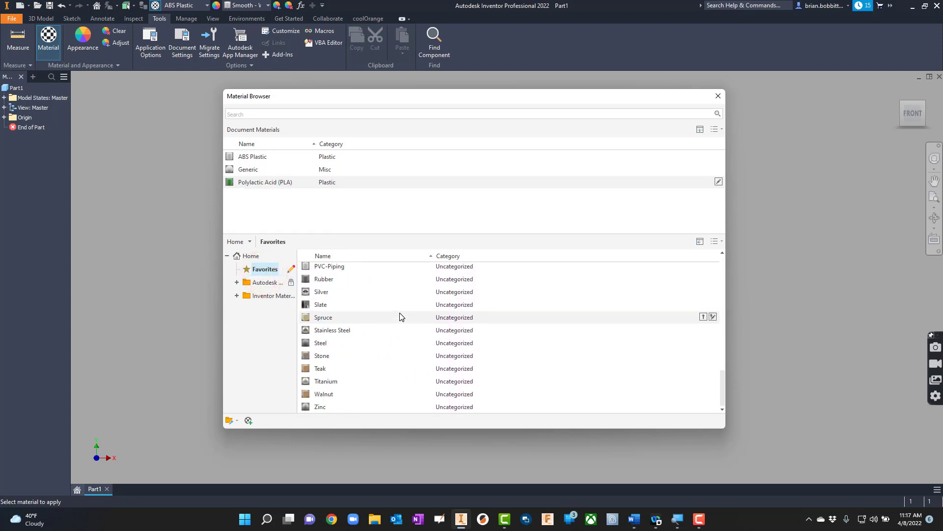
scroll(400, 316, "up", 11)
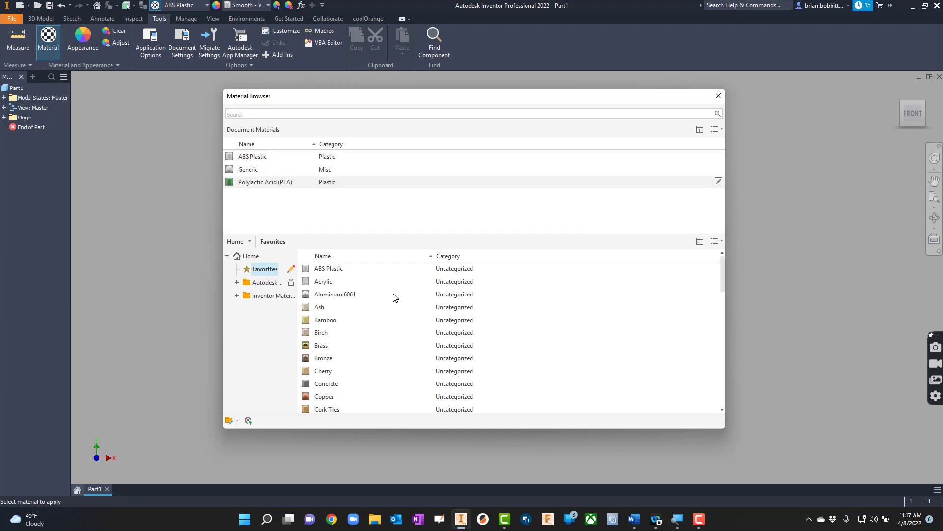
scroll(363, 390, "down", 1)
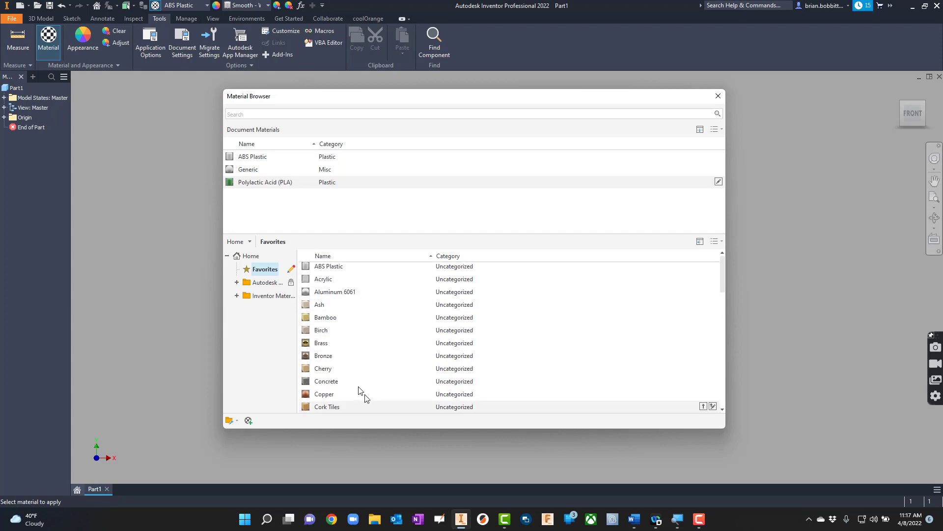
left_click(718, 96)
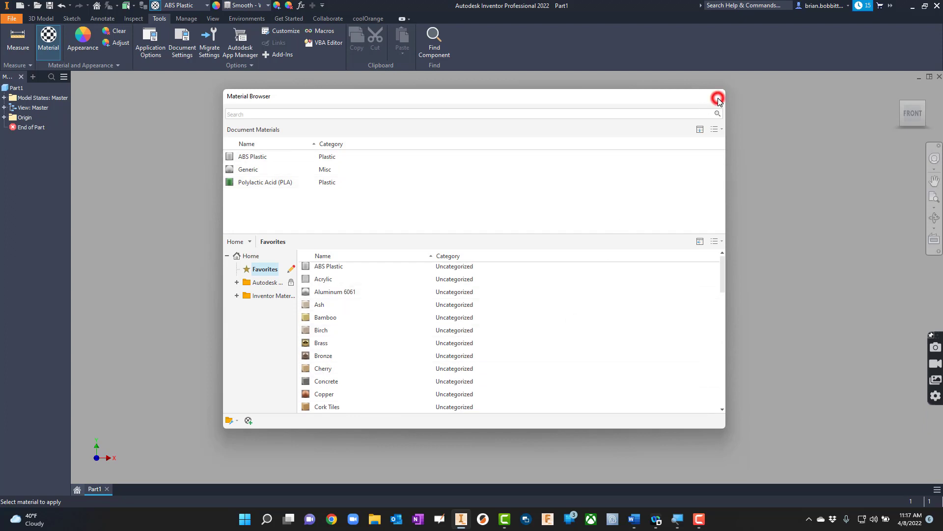
- Start a 2D sketch on a plane and draw a 1 in diameter circle at the origin
left_click(67, 20)
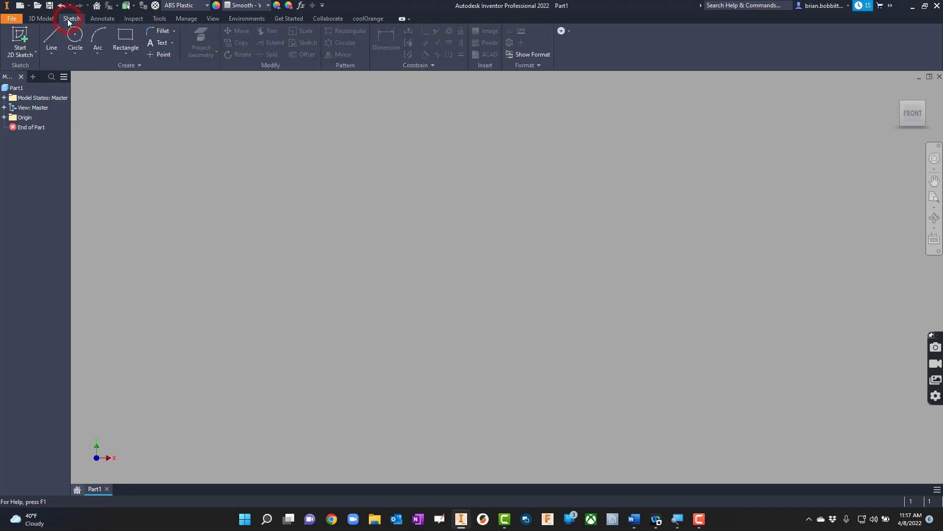
left_click(27, 37)
left_click(462, 151)
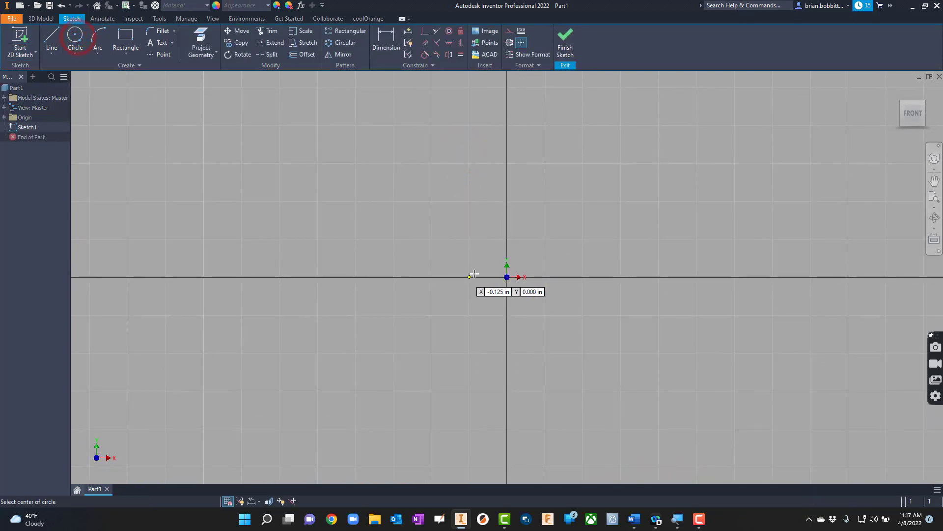
left_click(507, 277)
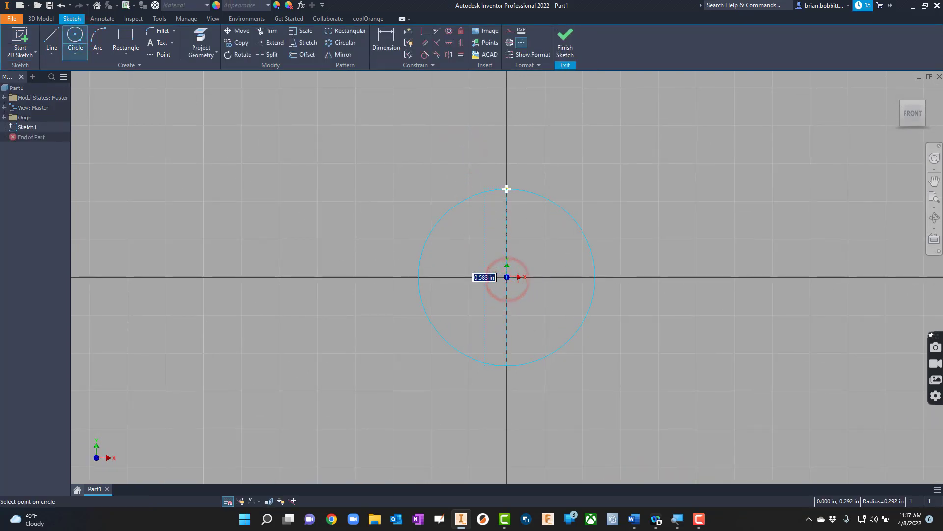
type("1")
key("Return")
- Extrude the circle 0.5 in into a cylinder
key("e")
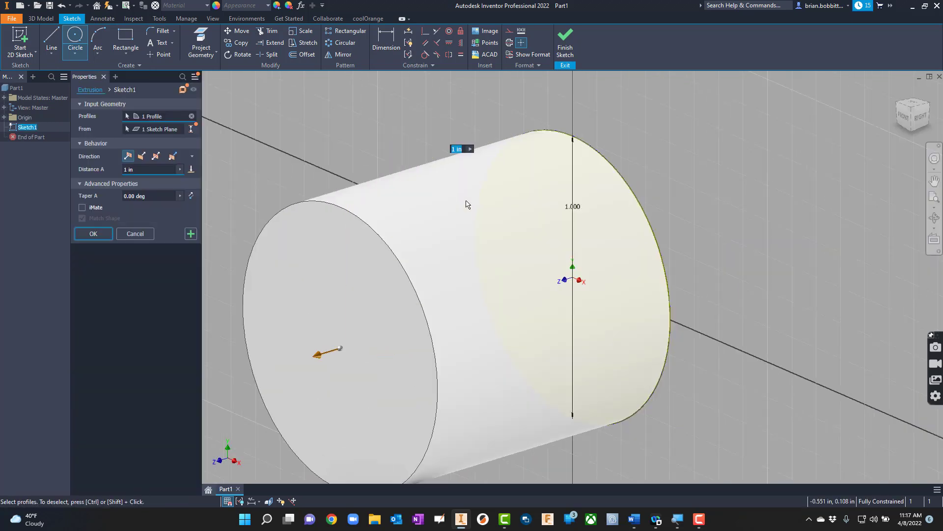
type(".5")
key("Return")
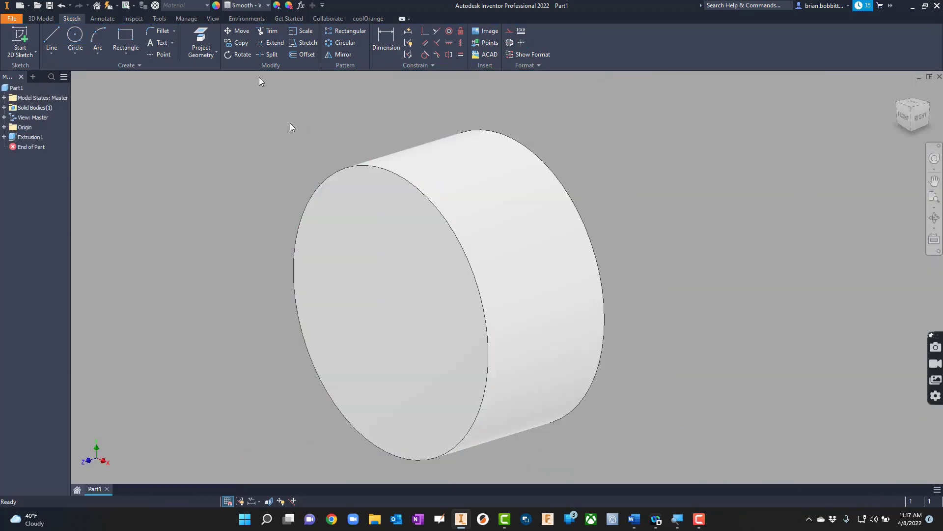
- Switch the Material list to Favorites and assign Polylactic Acid (PLA) to the cylinder
left_click(199, 10)
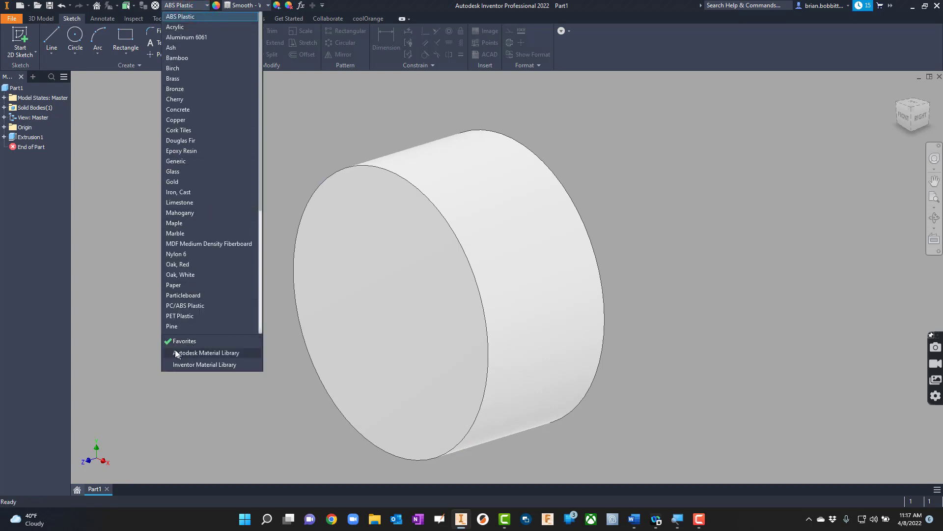
left_click(226, 353)
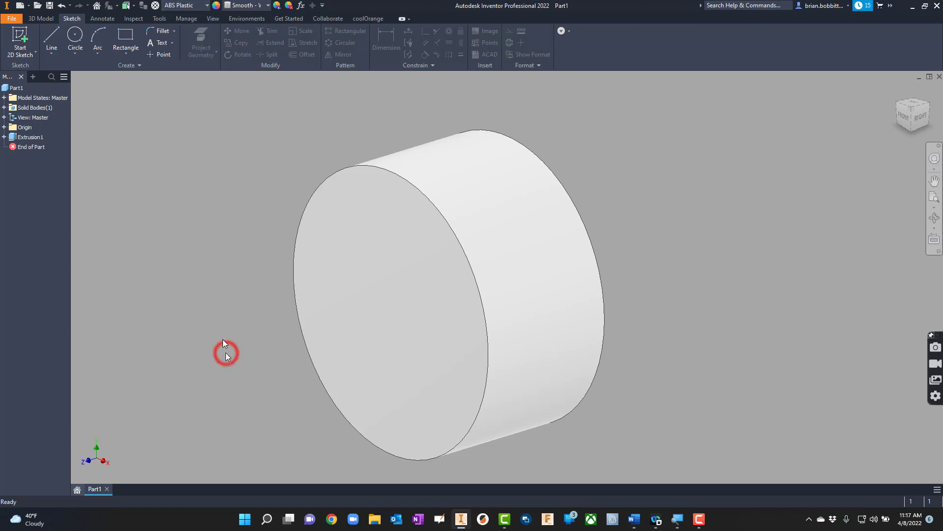
left_click(183, 5)
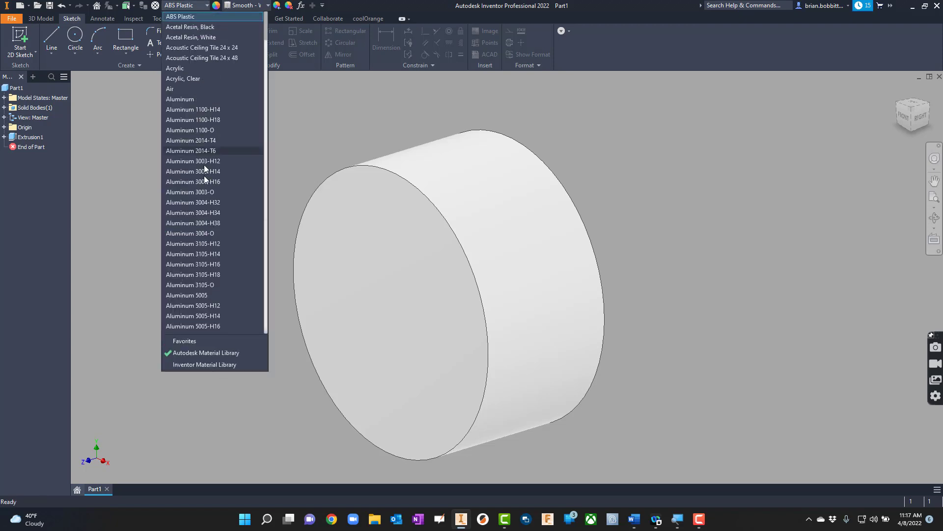
left_click(190, 340)
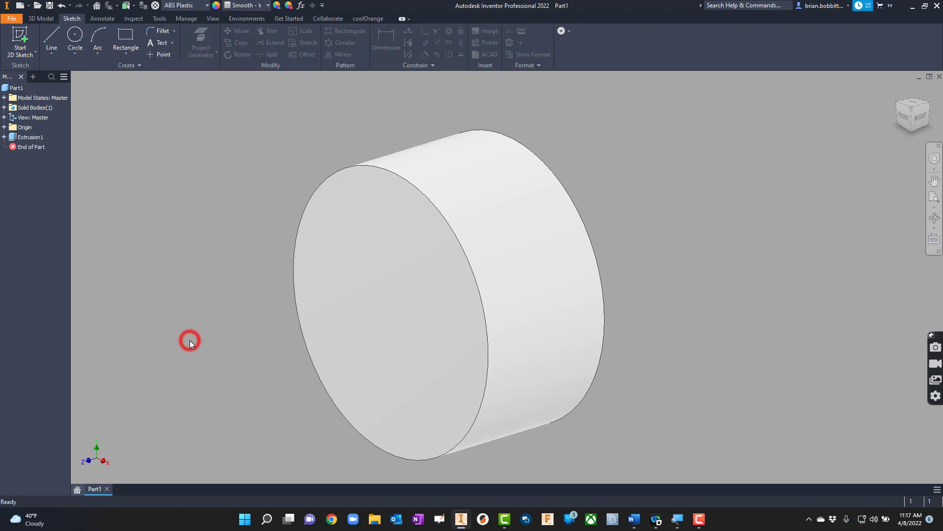
left_click(191, 6)
scroll(211, 152, "down", 2)
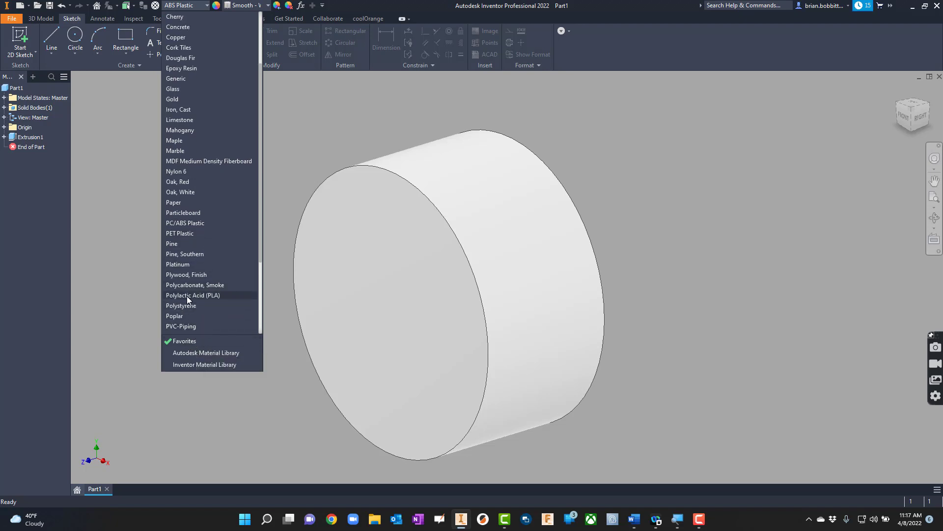
left_click(186, 296)
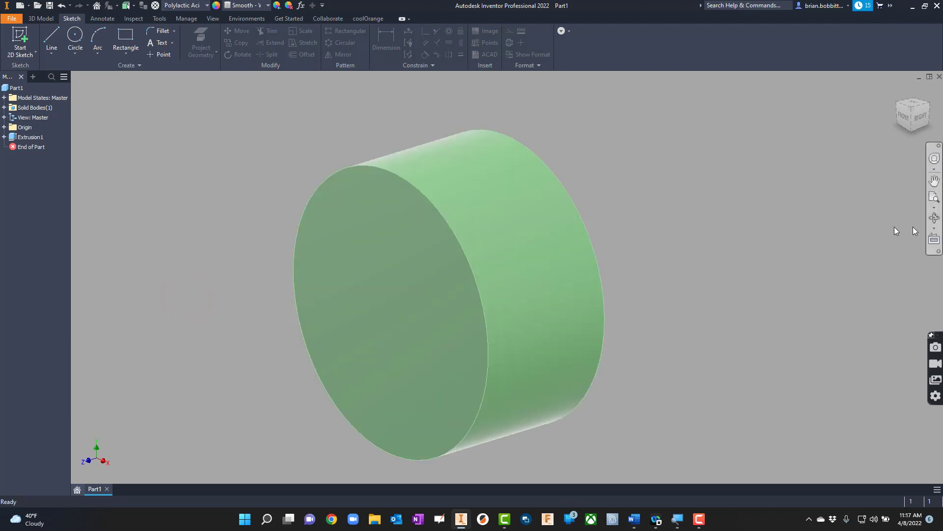